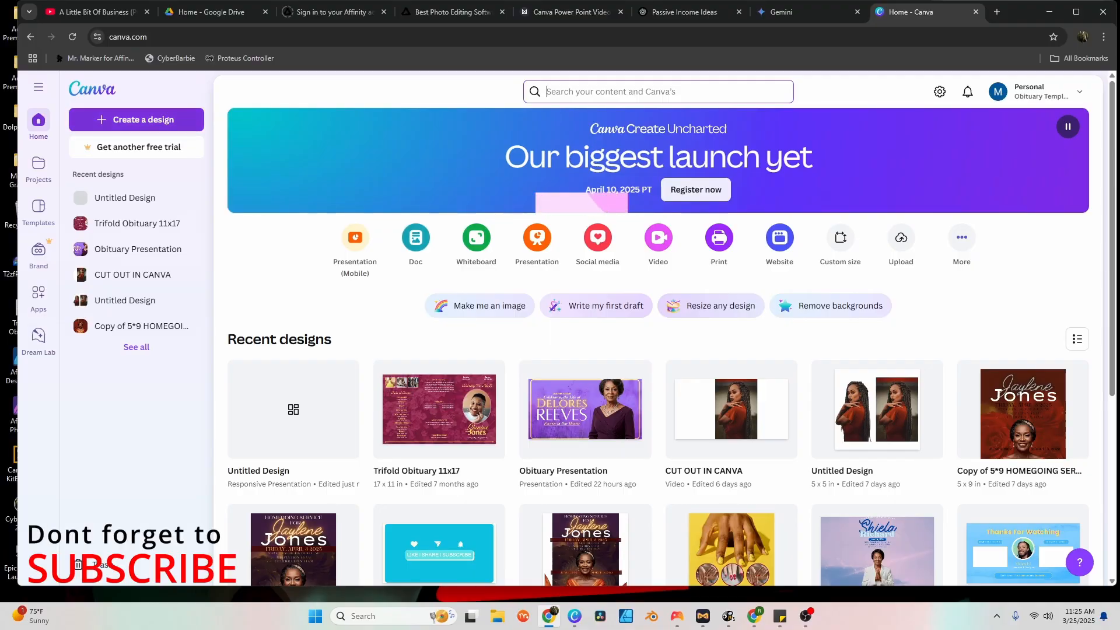
Start a new blank presentation from Create a design > Presentations
{"action": "left_click", "coordinate": [136, 119]}
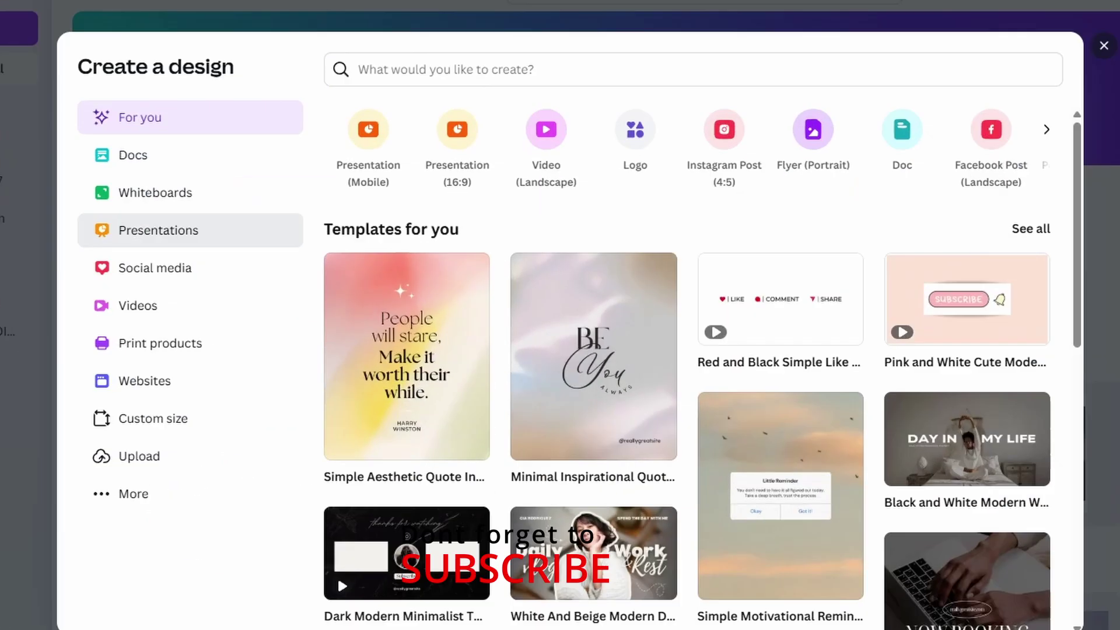
{"action": "left_click", "coordinate": [287, 257]}
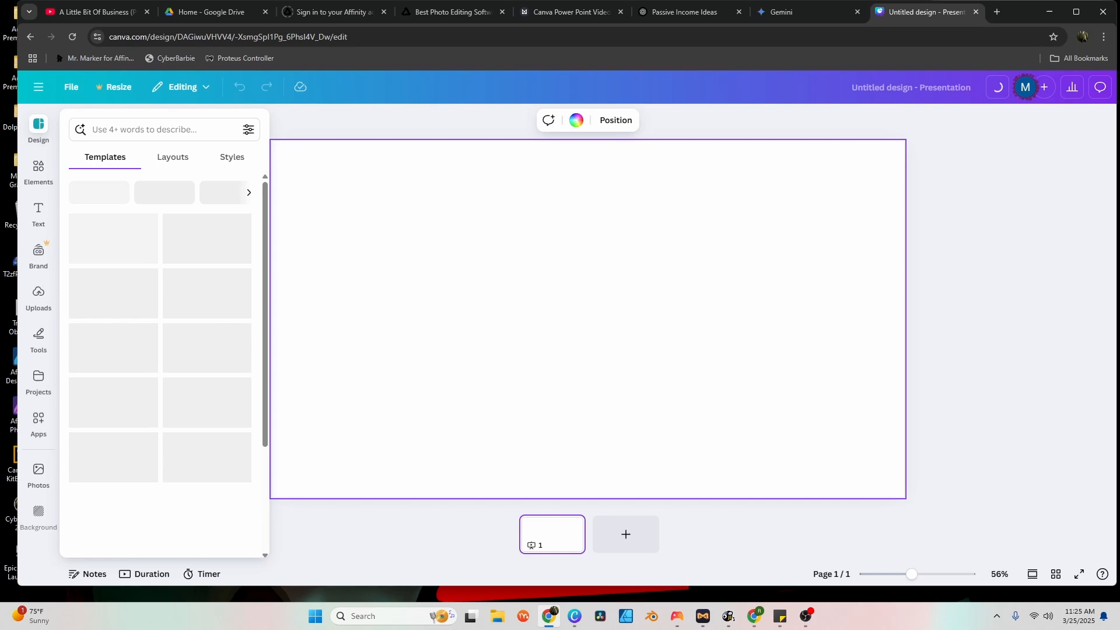
Upload the four portrait photos and enlarge the woman's portrait on the slide's right side
{"action": "key", "text": "Escape"}
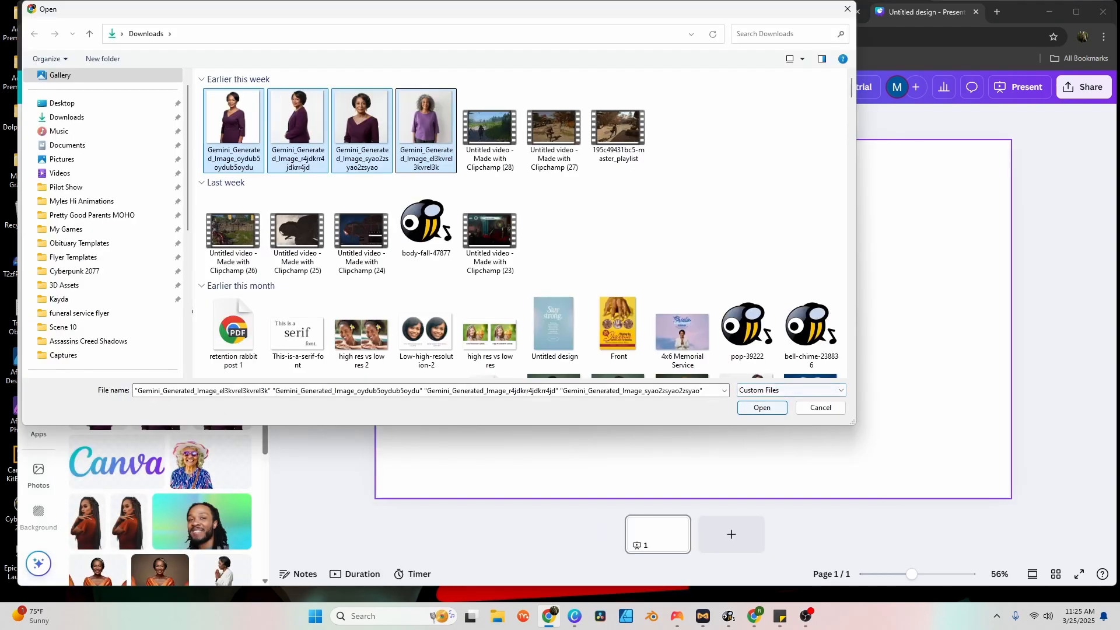
{"action": "key", "text": "Return"}
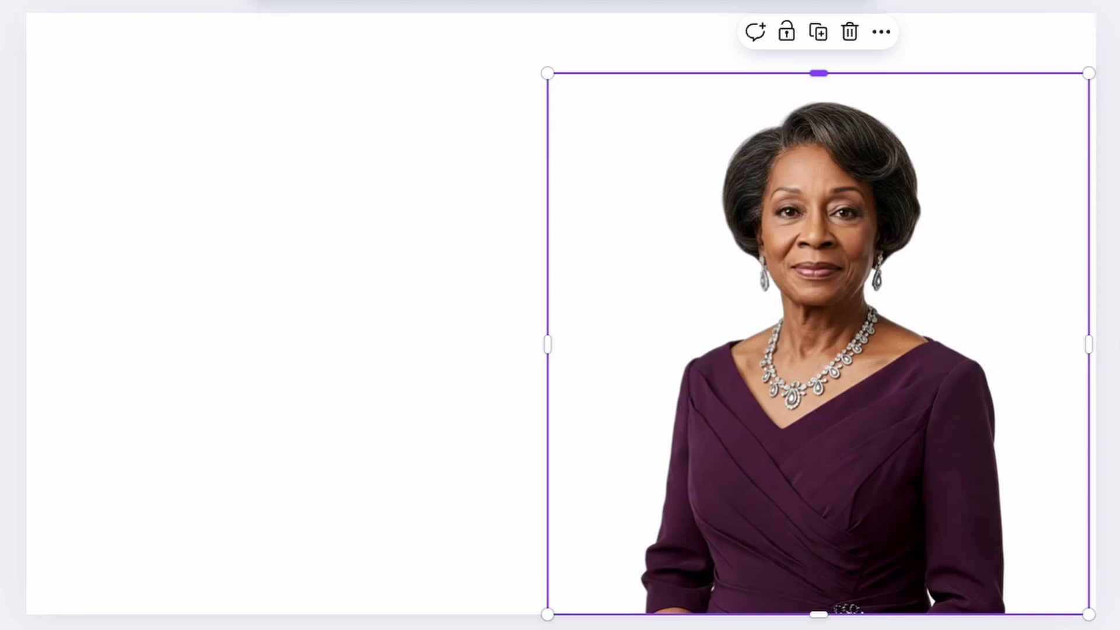
{"action": "left_click_drag", "start_coordinate": [546, 74], "coordinate": [506, 33]}
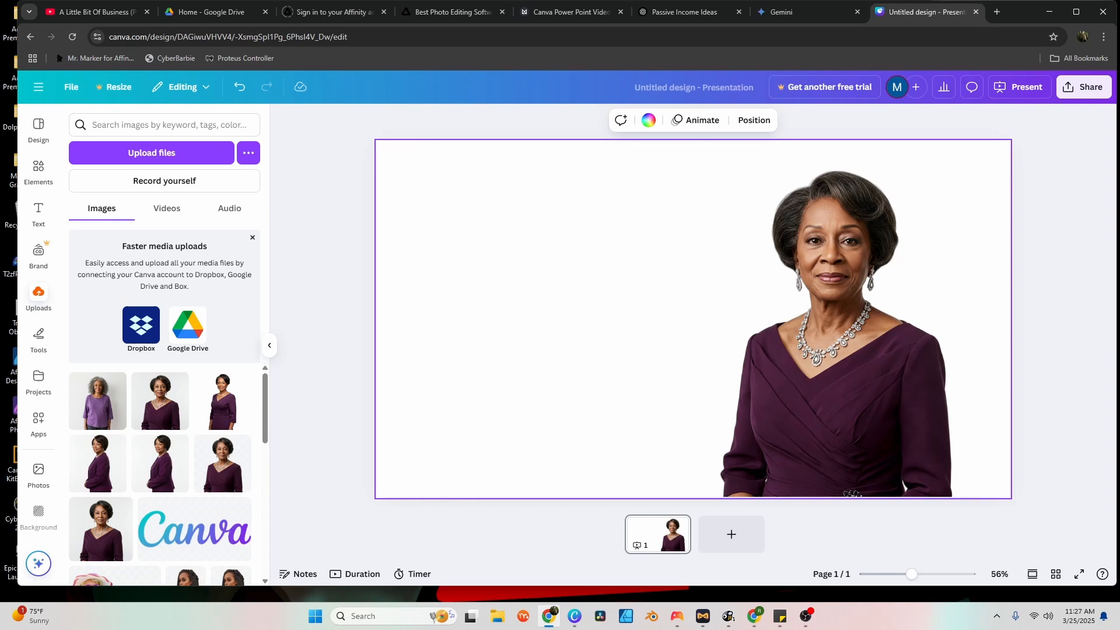
{"action": "scroll", "coordinate": [39, 351], "scroll_direction": "down", "scroll_amount": 2}
{"action": "scroll", "coordinate": [39, 351], "scroll_direction": "down", "scroll_amount": 2}
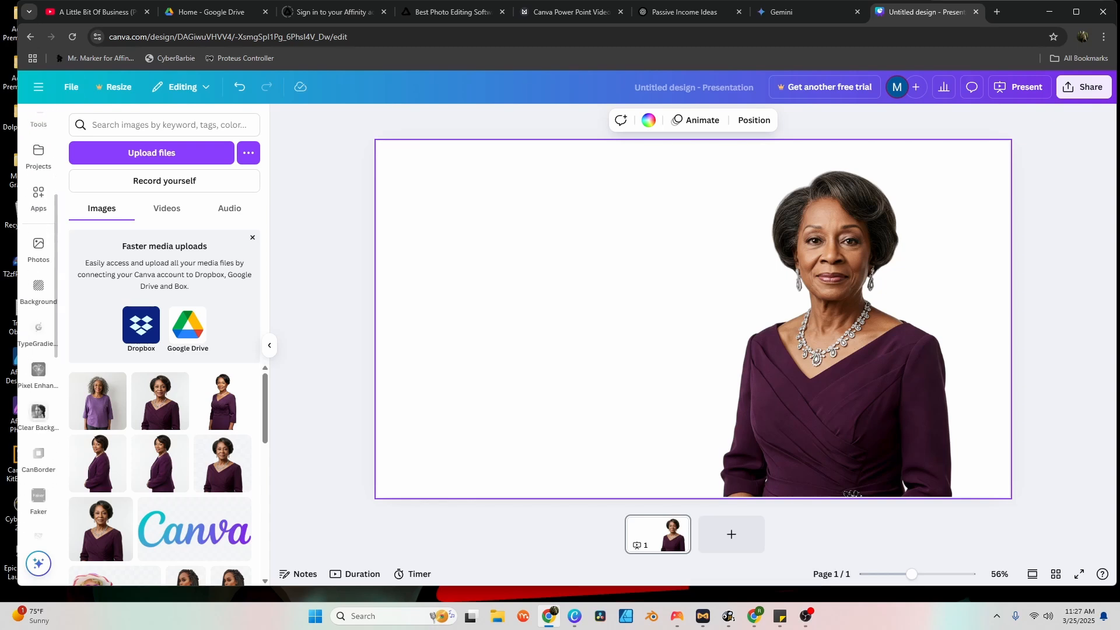
{"action": "scroll", "coordinate": [39, 350], "scroll_direction": "down", "scroll_amount": 1}
{"action": "scroll", "coordinate": [38, 350], "scroll_direction": "down", "scroll_amount": 3}
{"action": "scroll", "coordinate": [38, 350], "scroll_direction": "down", "scroll_amount": 2}
Search Pexels for "flowers" and add the pink grass photo to the slide
{"action": "left_click", "coordinate": [39, 437]}
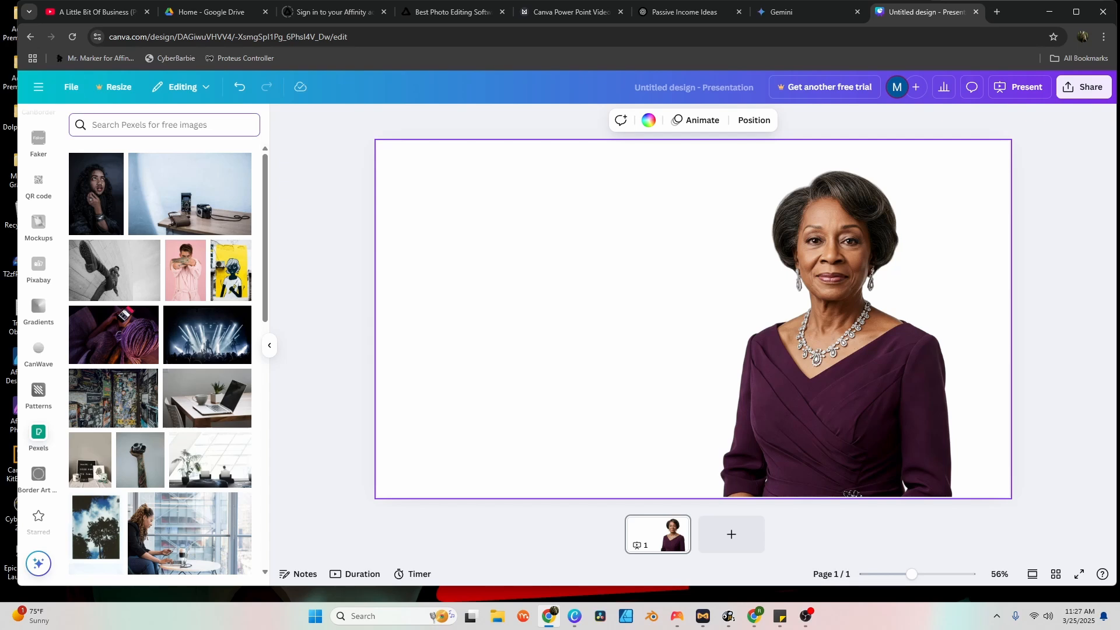
{"action": "type", "text": "flowers"}
{"action": "key", "text": "Return"}
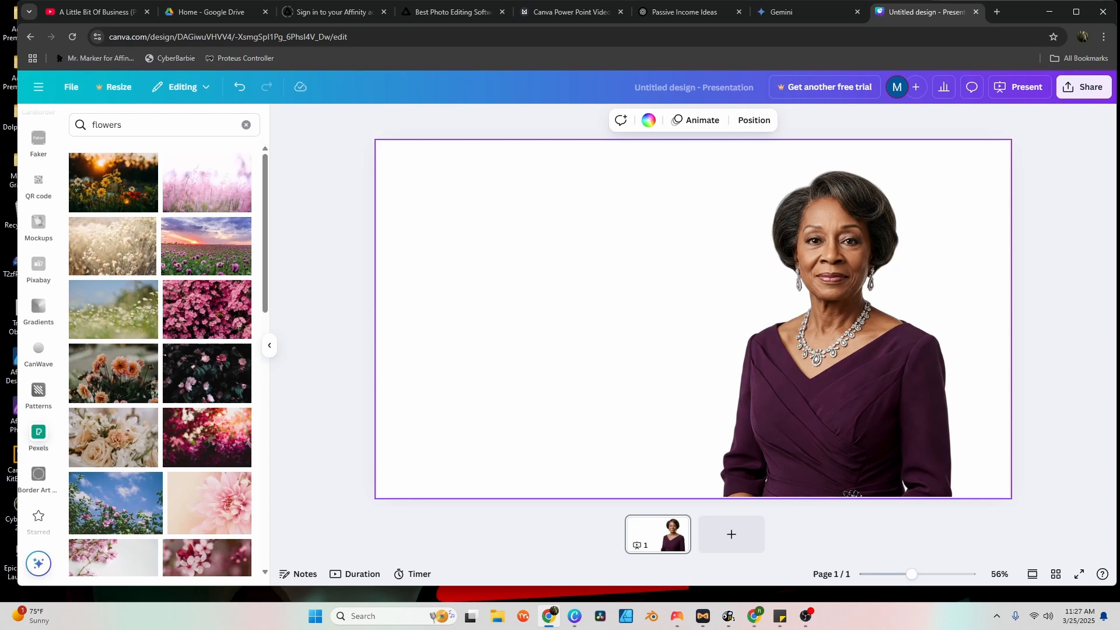
{"action": "left_click", "coordinate": [207, 185]}
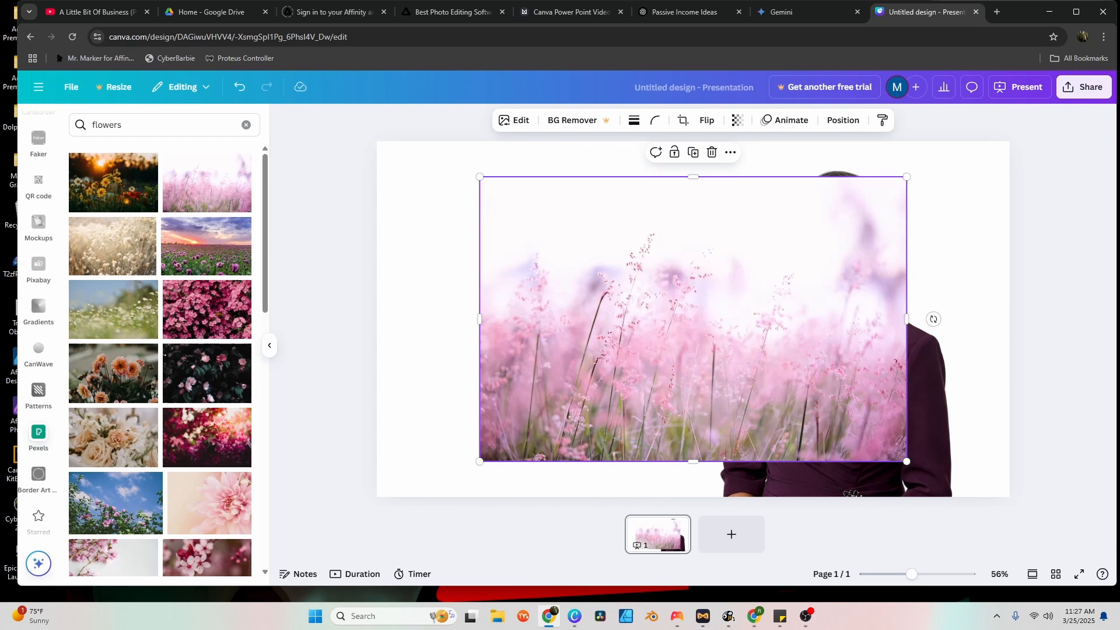
Send the flower photo to the back and stretch it to fill the whole page
{"action": "left_click", "coordinate": [843, 121]}
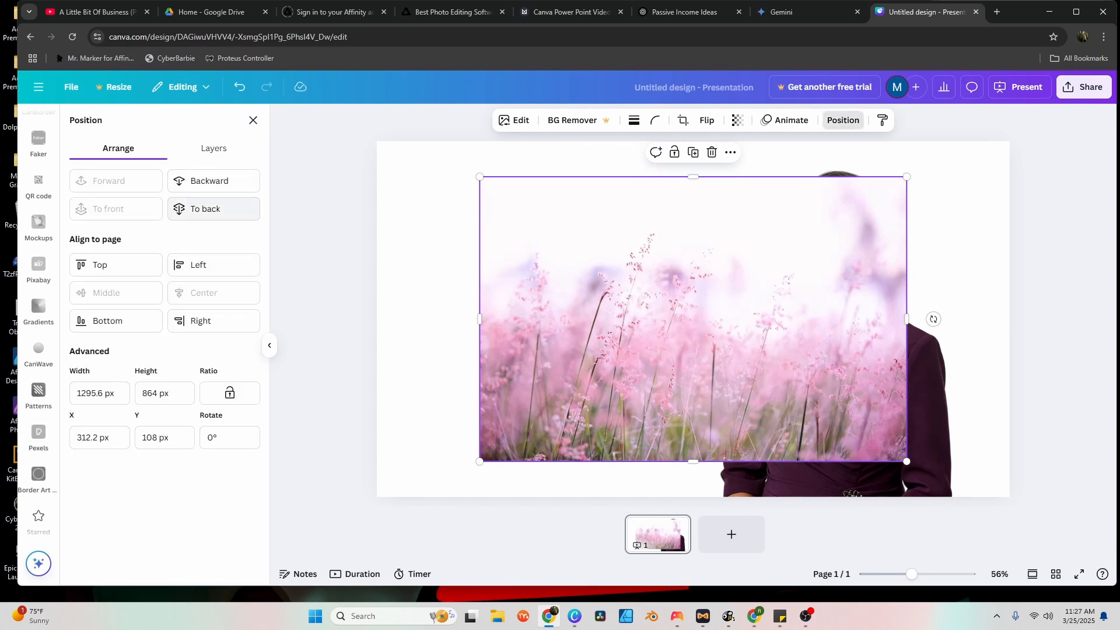
{"action": "left_click", "coordinate": [205, 208]}
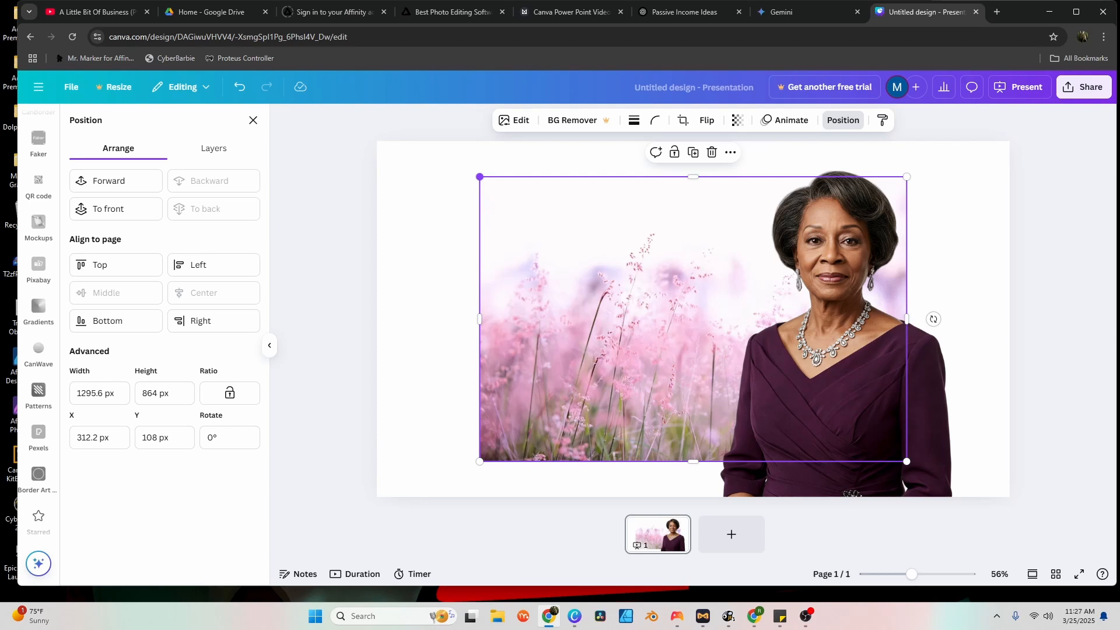
{"action": "left_click_drag", "start_coordinate": [479, 177], "coordinate": [376, 109]}
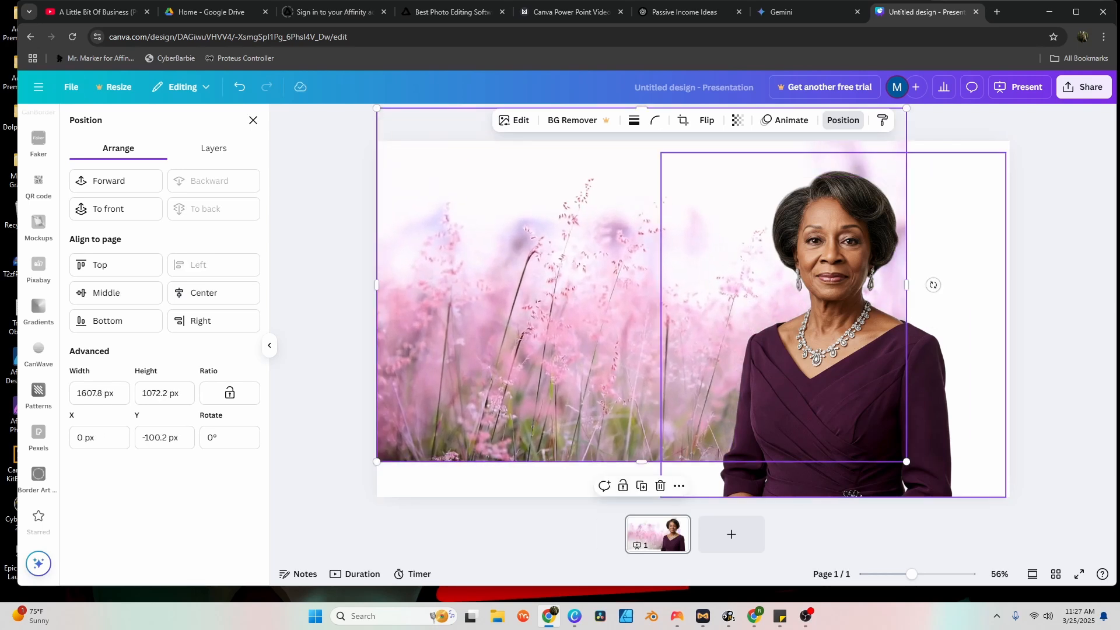
{"action": "left_click_drag", "start_coordinate": [907, 461], "coordinate": [1010, 531]}
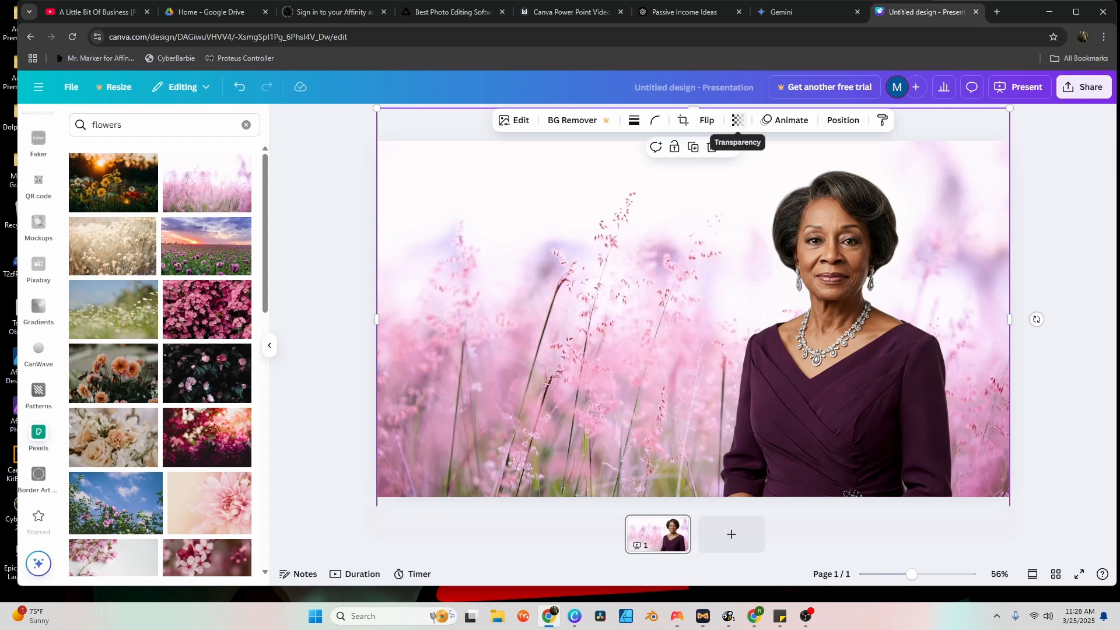
Lower the flower photo's transparency to about 45 so it fades behind the portrait
{"action": "left_click", "coordinate": [737, 120]}
{"action": "left_click_drag", "start_coordinate": [765, 167], "coordinate": [728, 167]}
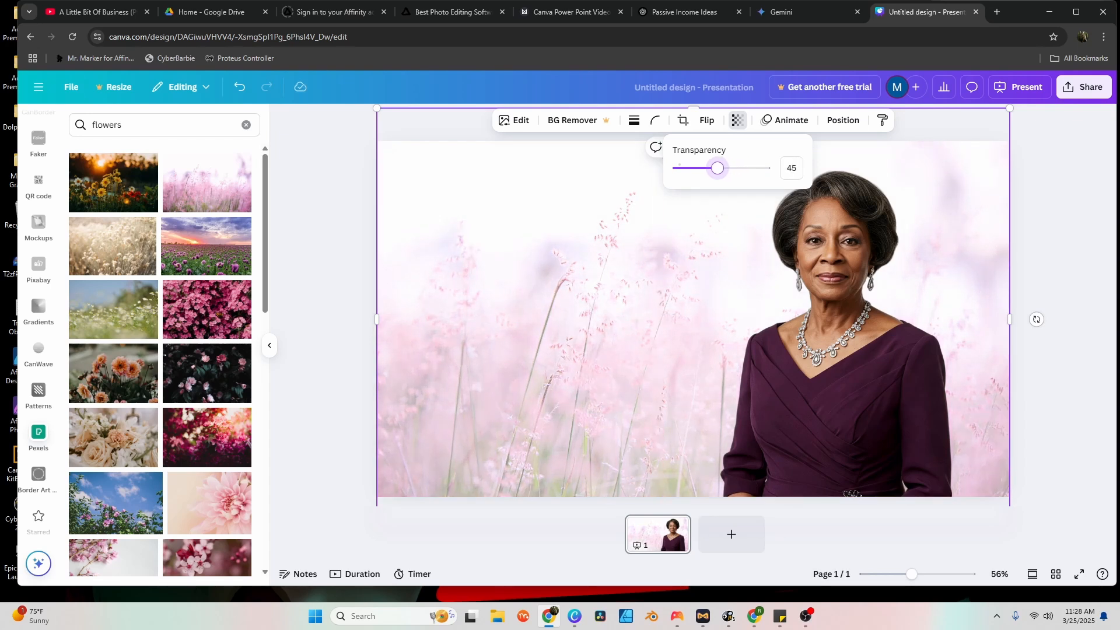
{"action": "key", "text": "Escape"}
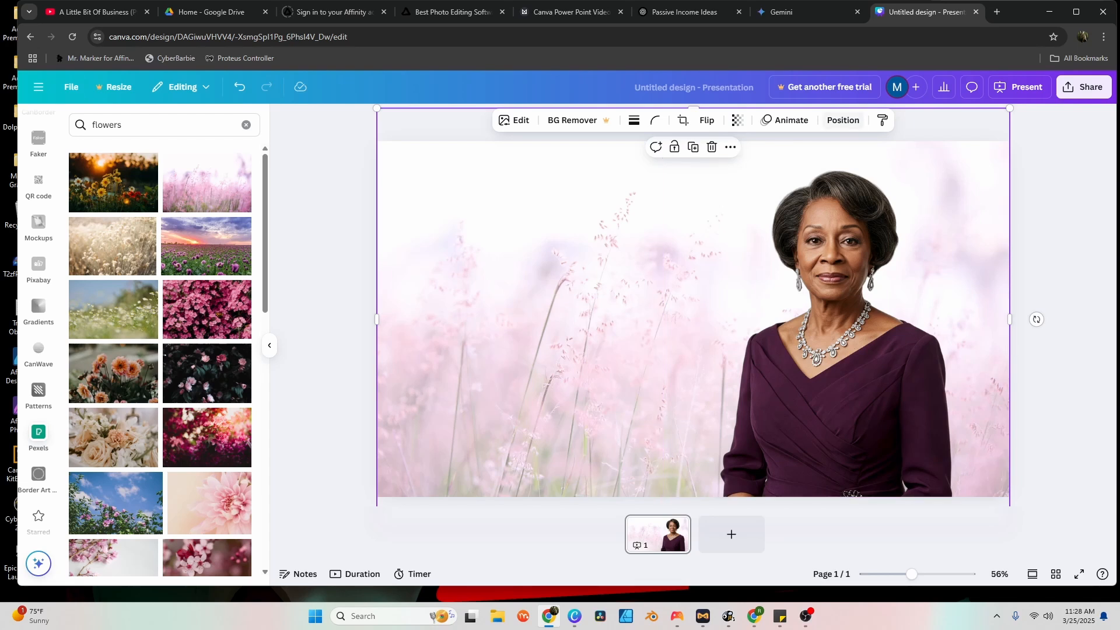
Select the page background layer in the Layers list and bring up its colour choices
{"action": "left_click", "coordinate": [842, 120]}
{"action": "left_click", "coordinate": [213, 148]}
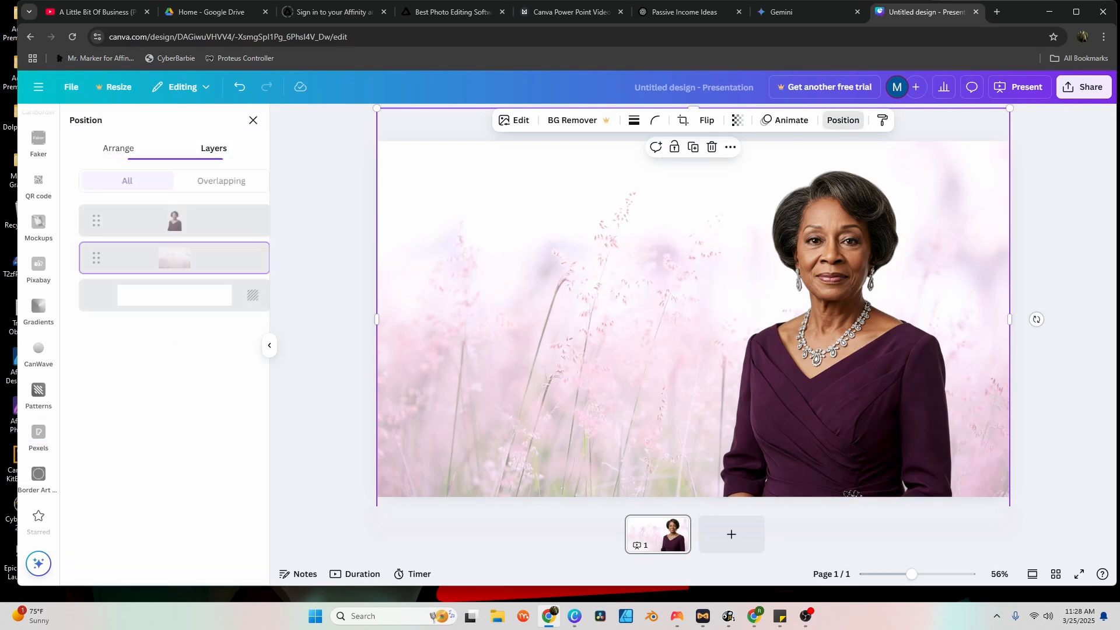
{"action": "left_click", "coordinate": [175, 295]}
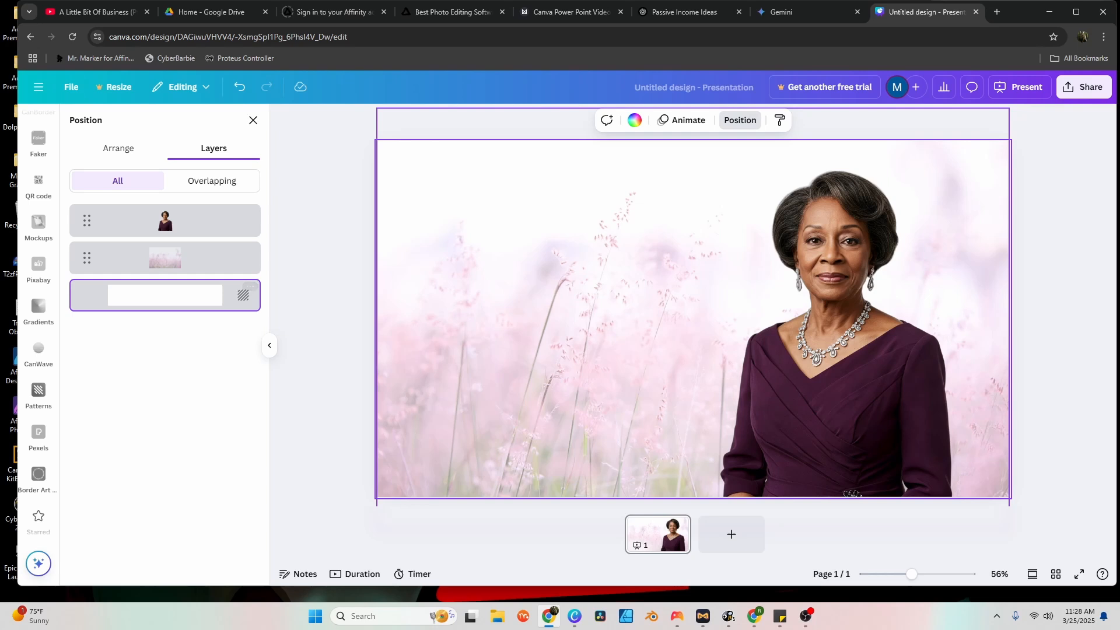
{"action": "left_click", "coordinate": [635, 120]}
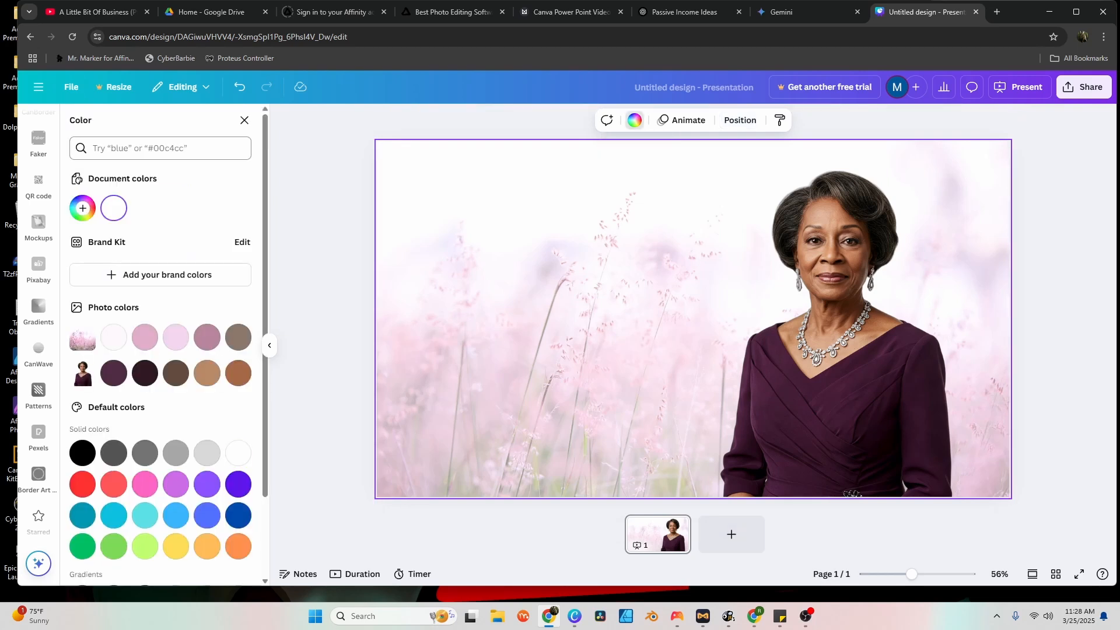
Try dark purple swatches and settle on a violet slide background
{"action": "left_click", "coordinate": [114, 374]}
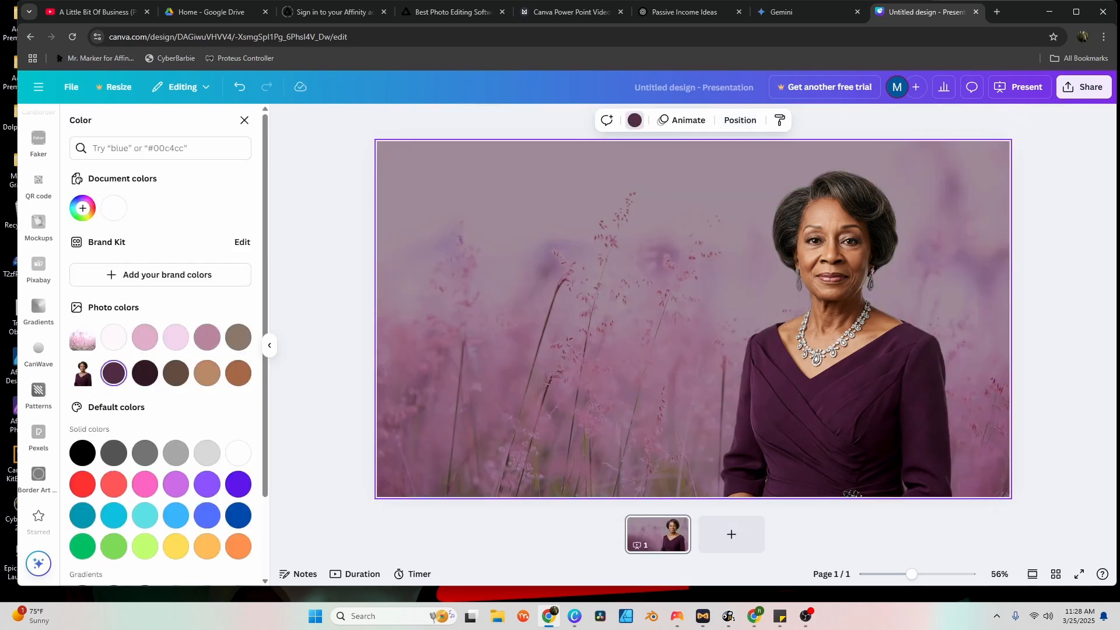
{"action": "left_click", "coordinate": [144, 373]}
{"action": "left_click", "coordinate": [238, 484]}
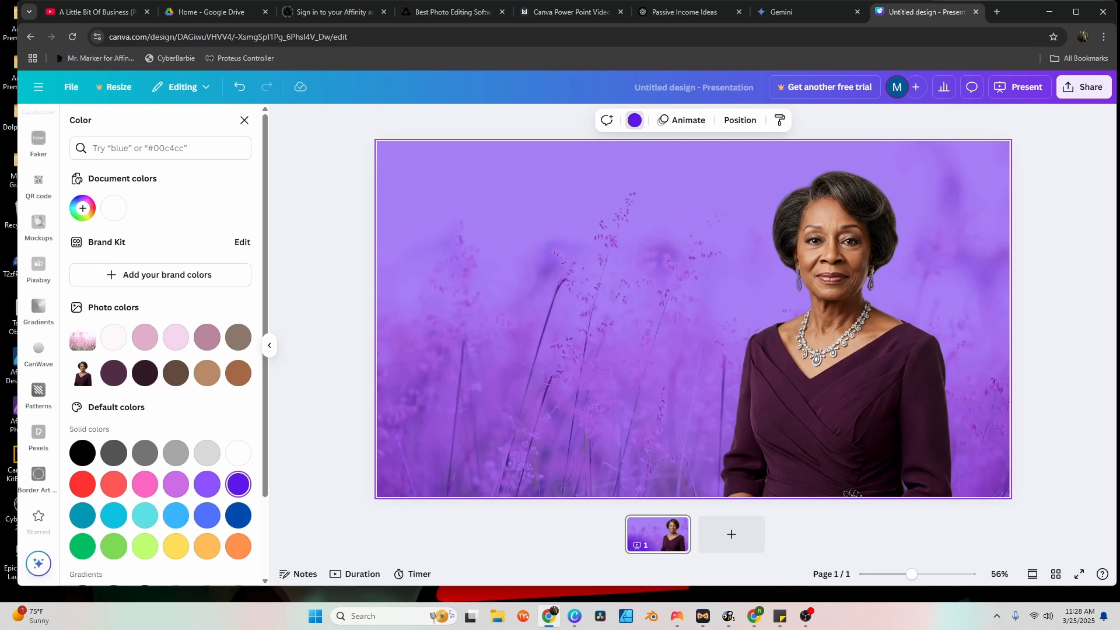
{"action": "left_click", "coordinate": [691, 315]}
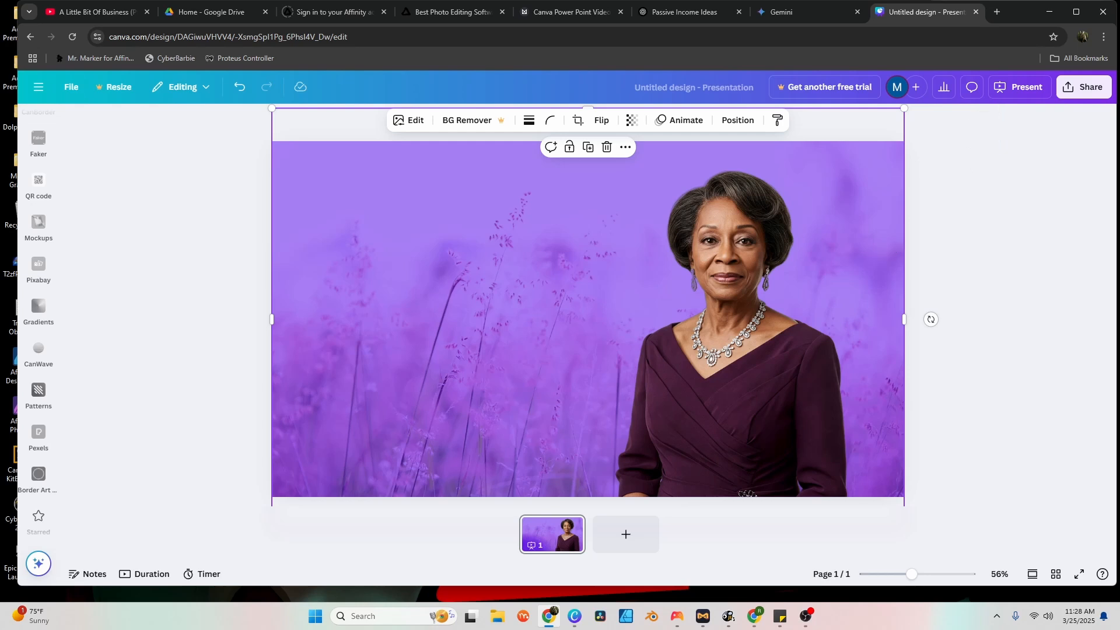
{"action": "scroll", "coordinate": [37, 349], "scroll_direction": "up", "scroll_amount": 5}
Add a 'Celebrating the Life of' heading, then move it up-left and shrink it
{"action": "left_click", "coordinate": [38, 213]}
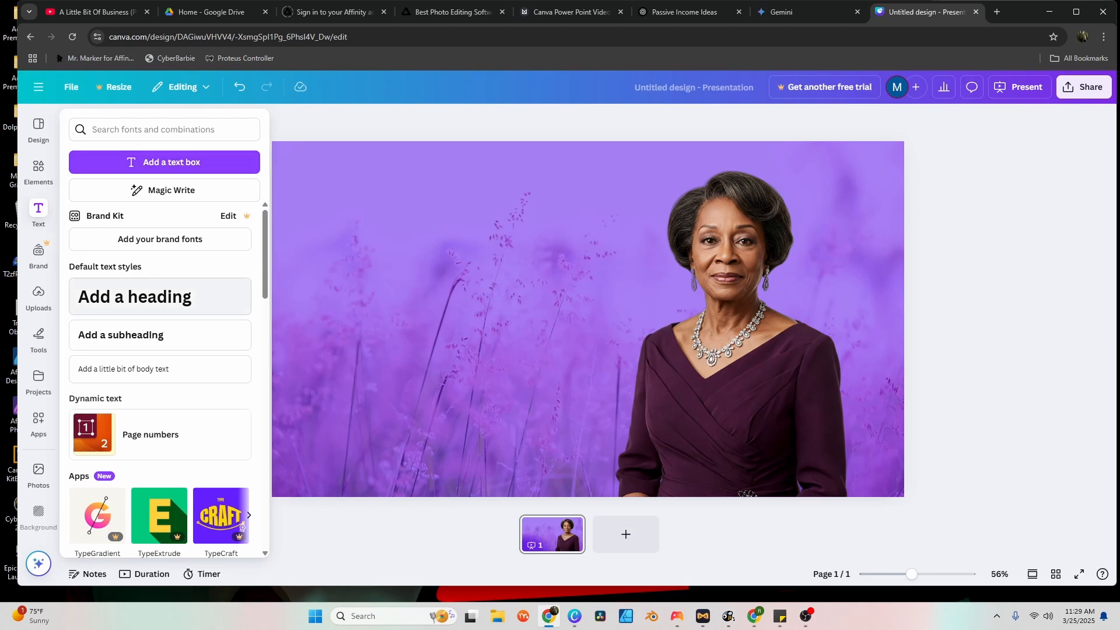
{"action": "left_click", "coordinate": [136, 297]}
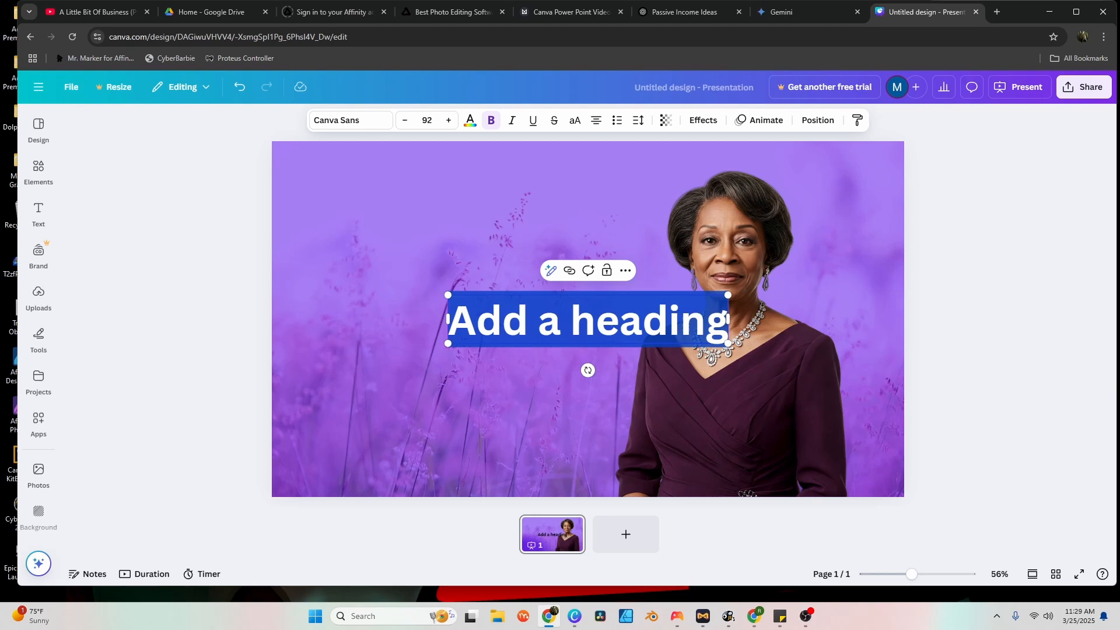
{"action": "type", "text": "Celebrating the L"}
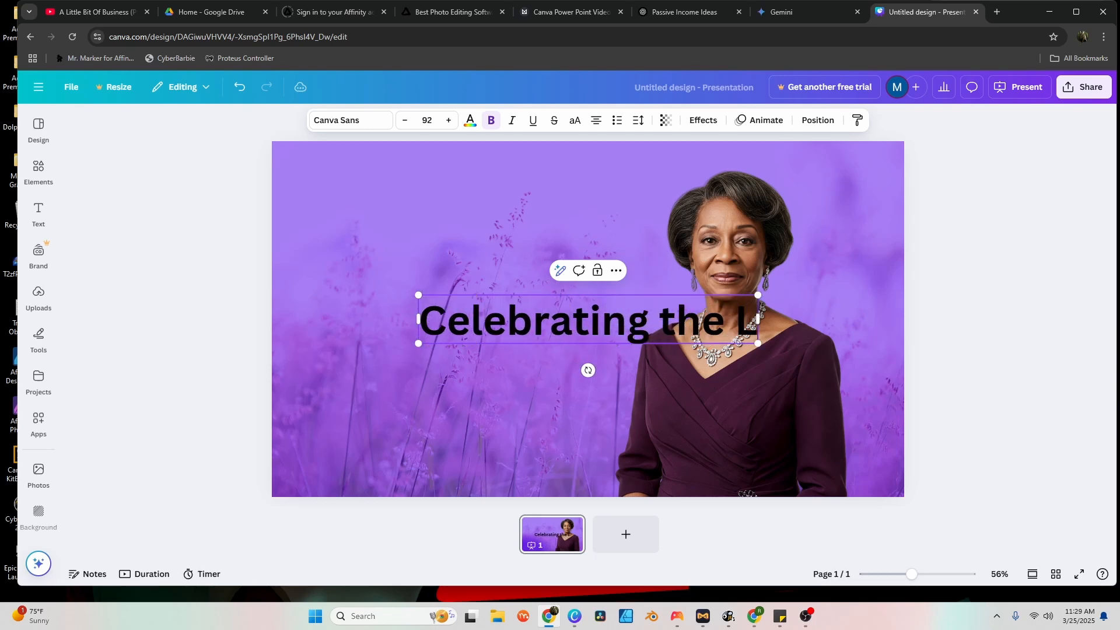
{"action": "type", "text": "ife of"}
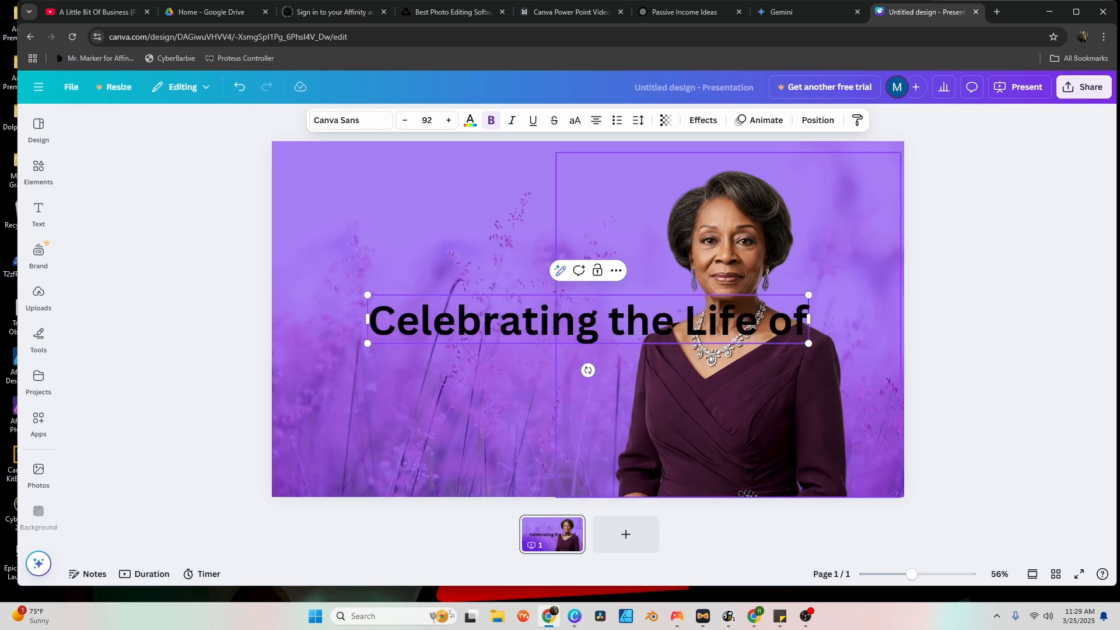
{"action": "key", "text": "Escape"}
{"action": "left_click_drag", "start_coordinate": [589, 322], "coordinate": [558, 231]}
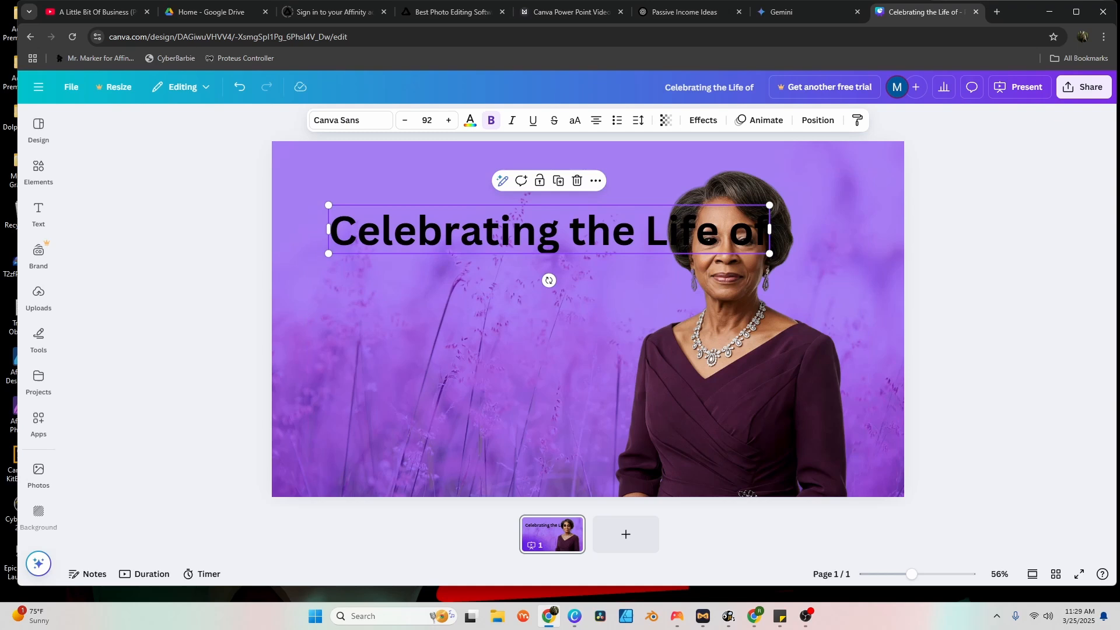
{"action": "left_click_drag", "start_coordinate": [787, 203], "coordinate": [512, 252]}
Set the heading in italic Playfair Display
{"action": "left_click", "coordinate": [349, 120]}
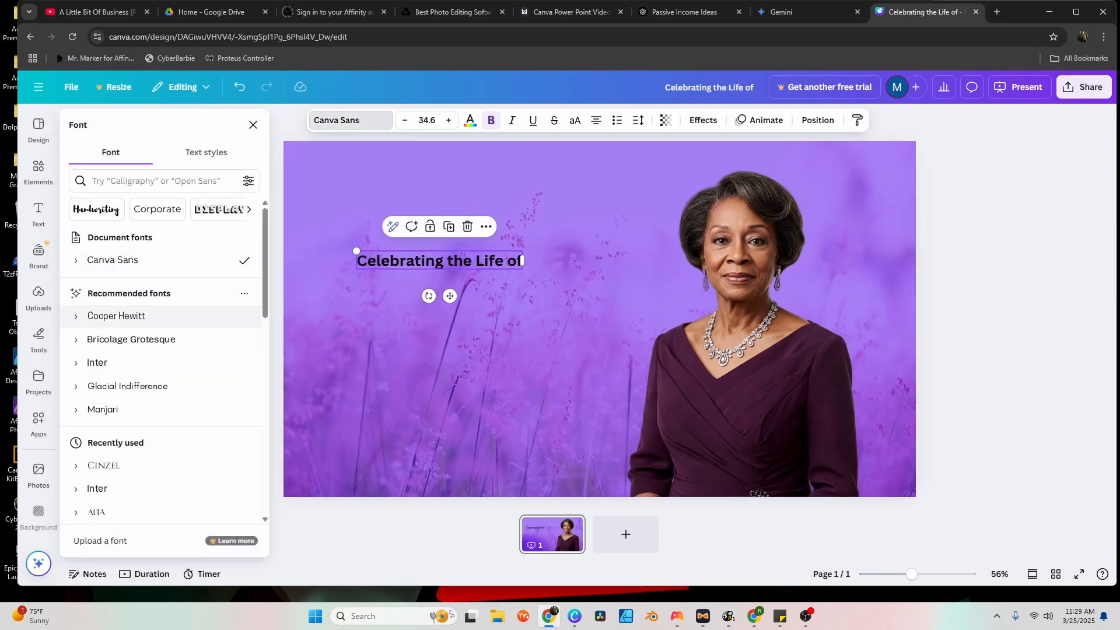
{"action": "scroll", "coordinate": [165, 350], "scroll_direction": "down", "scroll_amount": 2}
{"action": "left_click", "coordinate": [120, 360]}
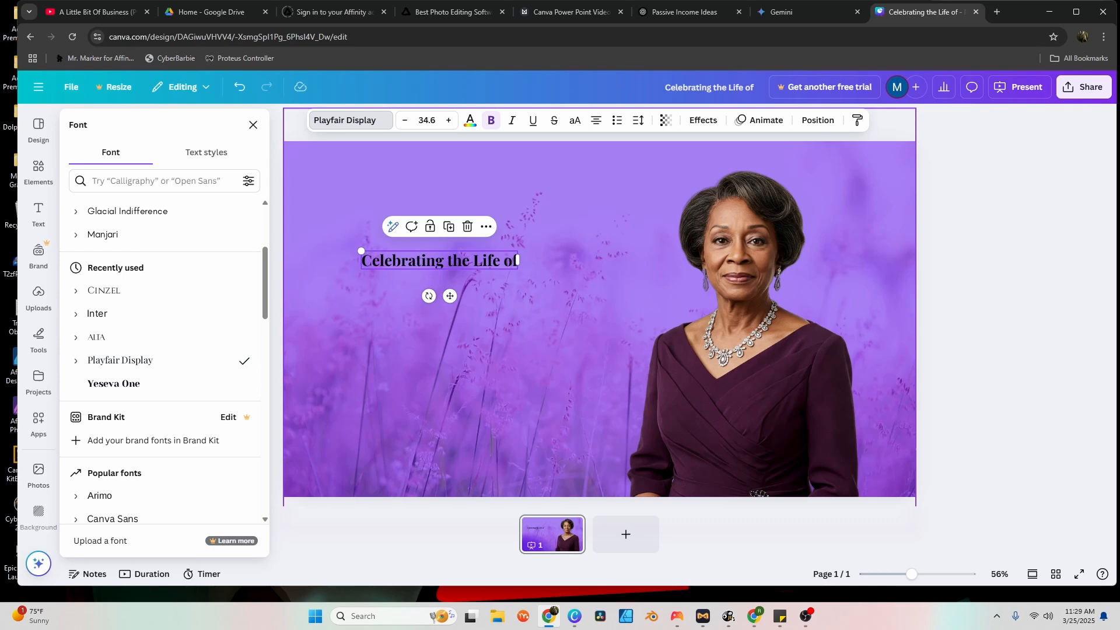
{"action": "left_click", "coordinate": [511, 120]}
{"action": "left_click", "coordinate": [525, 394]}
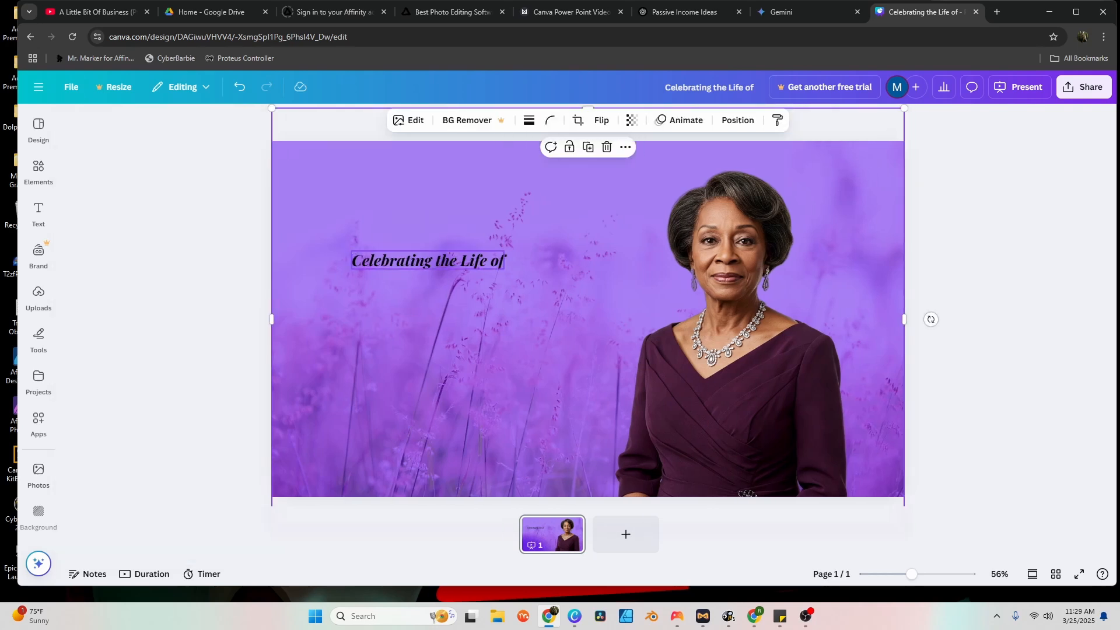
{"action": "left_click", "coordinate": [429, 259]}
{"action": "key", "text": "Return"}
{"action": "type", "text": "Celebrating the Life of"}
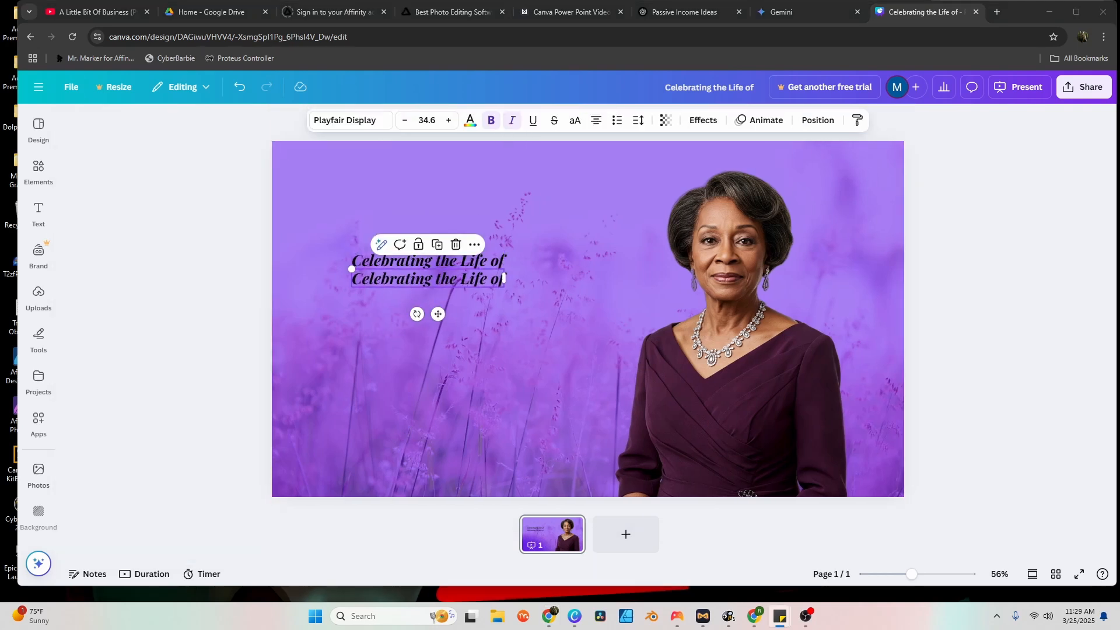
{"action": "triple_click", "coordinate": [505, 278]}
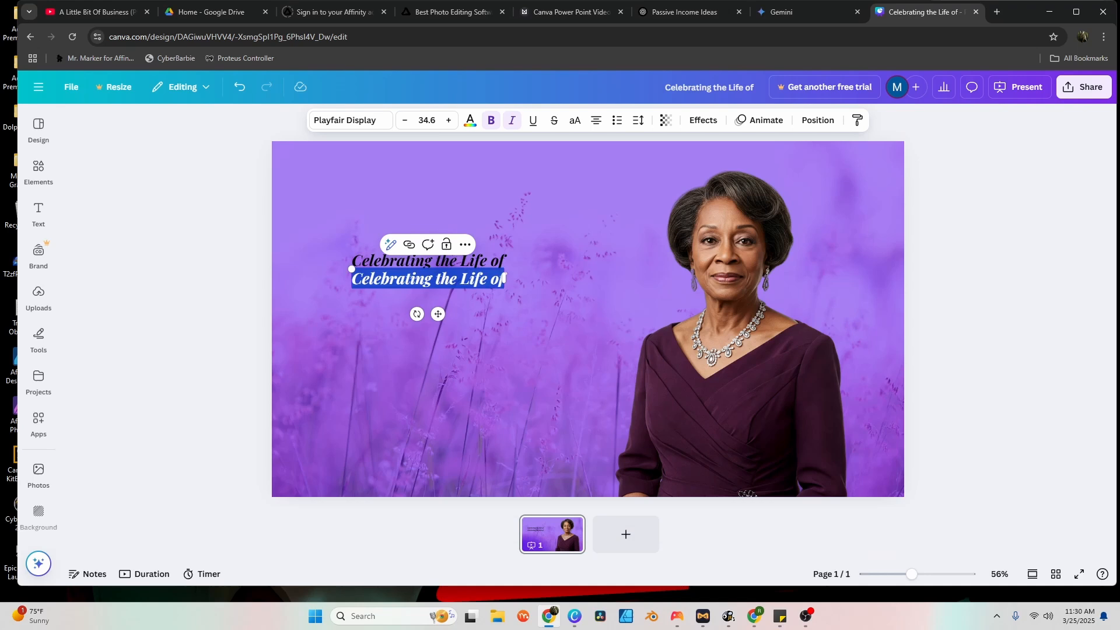
{"action": "type", "text": "Delores"}
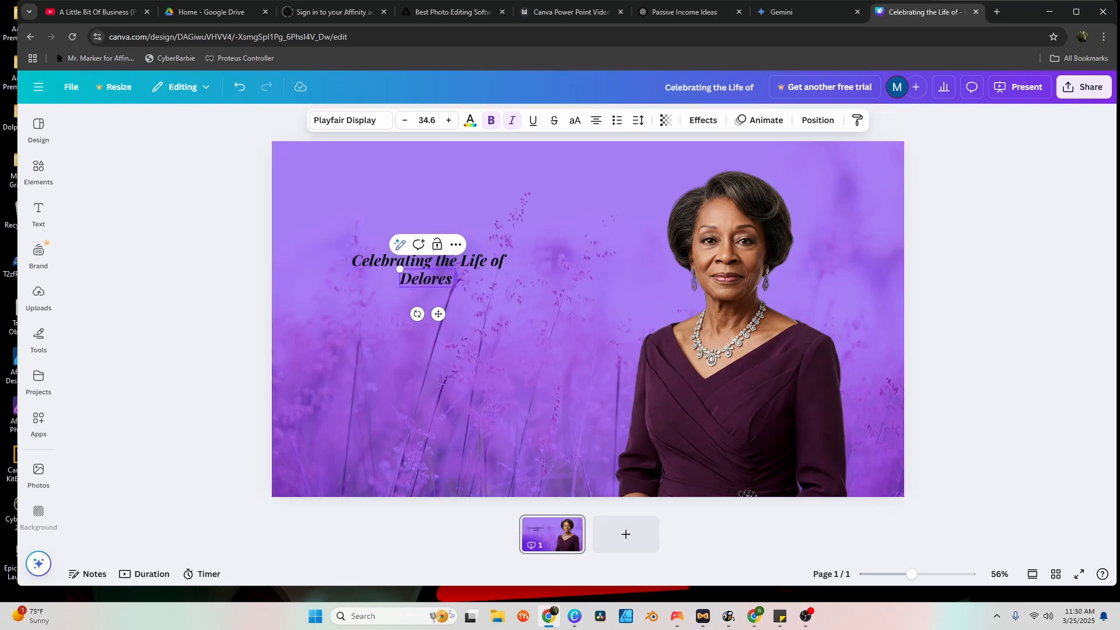
{"action": "double_click", "coordinate": [454, 278]}
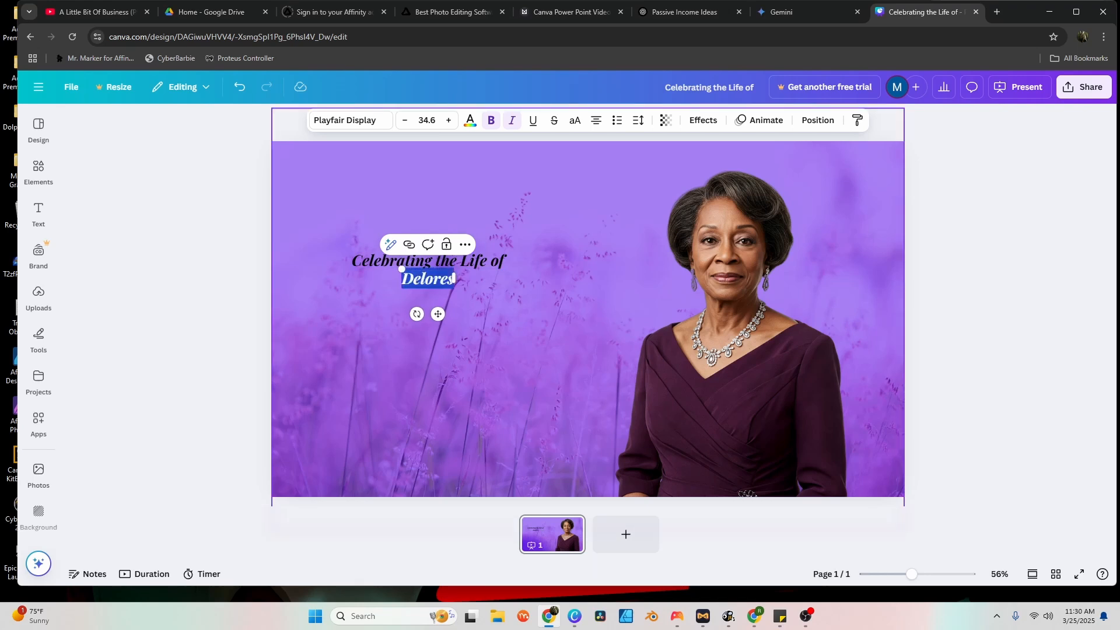
{"action": "left_click", "coordinate": [426, 119]}
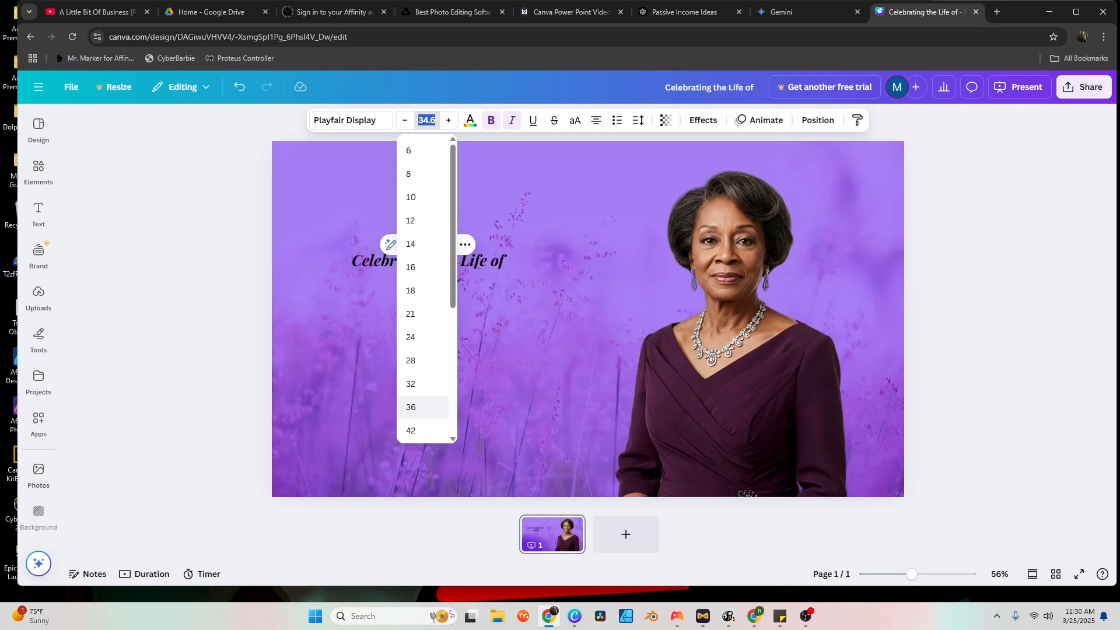
{"action": "type", "text": "200"}
{"action": "key", "text": "Return"}
{"action": "key", "text": "ctrl+a"}
{"action": "type", "text": "R"}
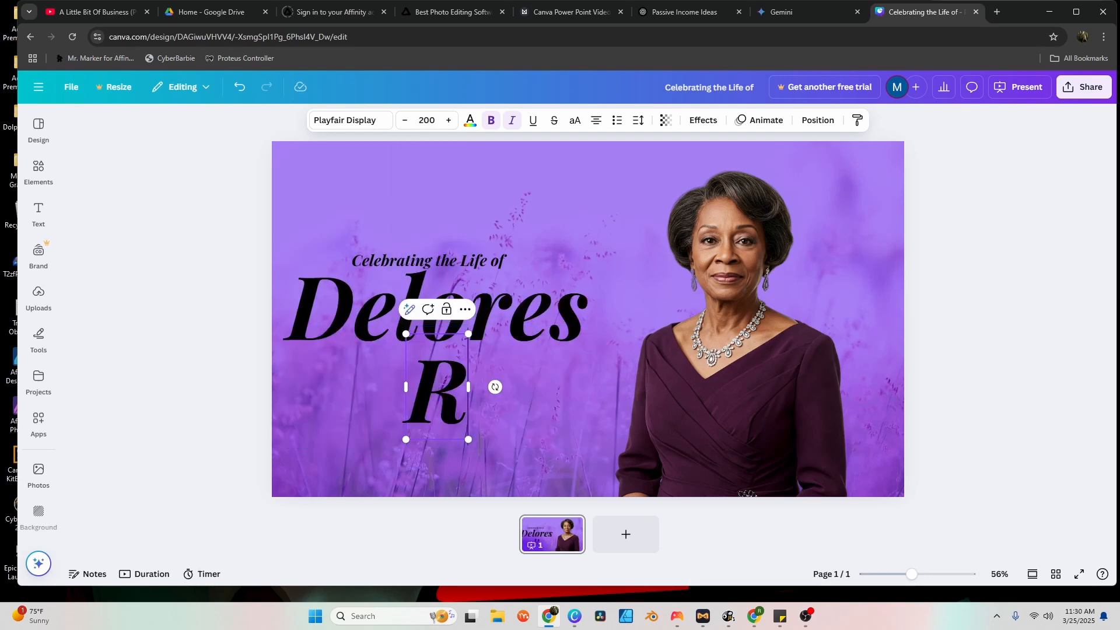
{"action": "type", "text": "eeves"}
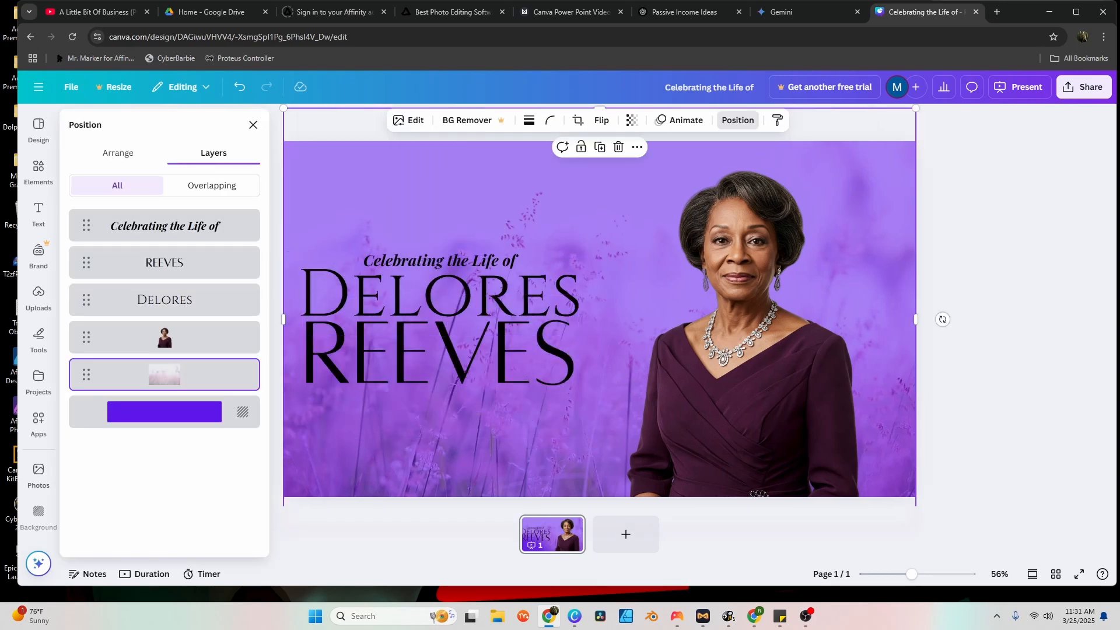
Add the date line and a 'Forever in Our Hearts' line below REEVES
{"action": "left_click", "coordinate": [515, 260]}
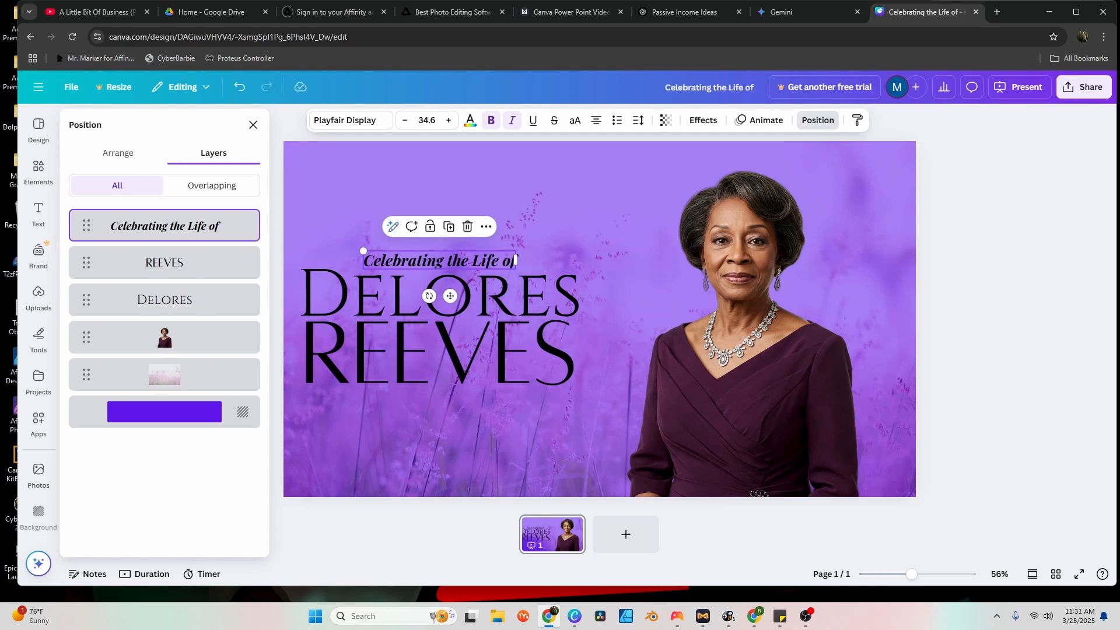
{"action": "left_click_drag", "start_coordinate": [434, 368], "coordinate": [433, 393]}
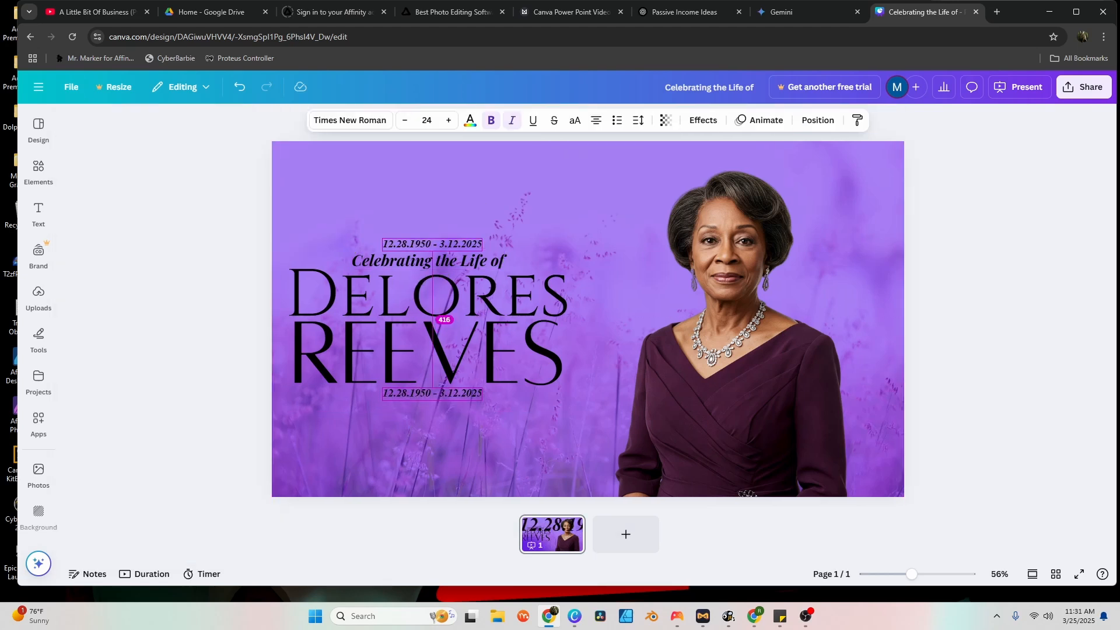
{"action": "double_click", "coordinate": [433, 393]}
{"action": "type", "text": "Forever in Our Hearts"}
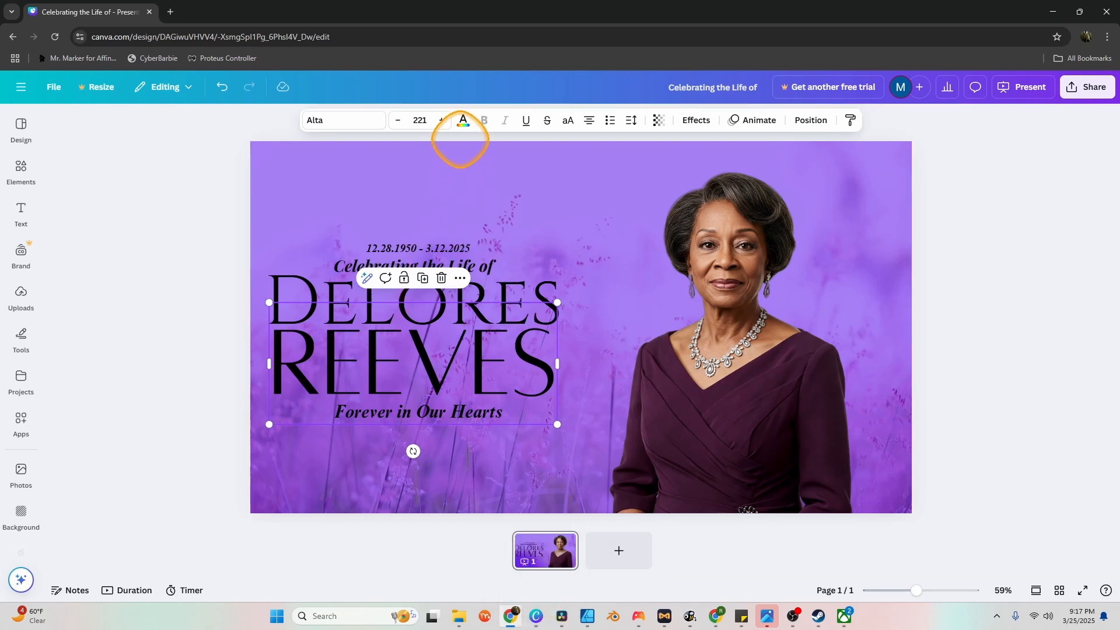
Recolour the title text gold and white and give DELORES a Neon effect
{"action": "left_click", "coordinate": [463, 120]}
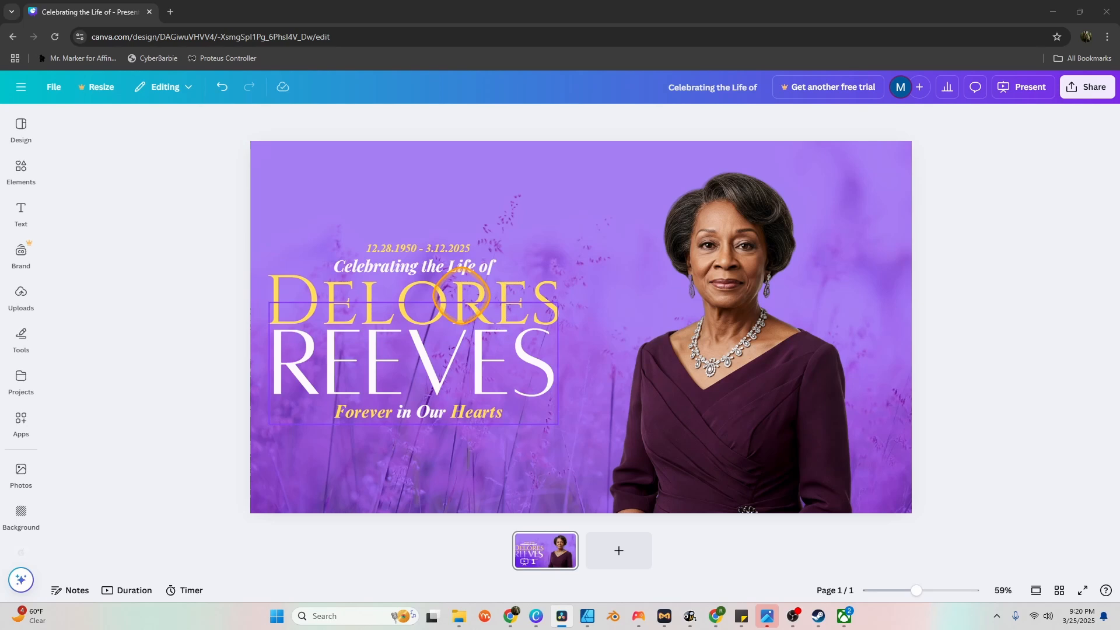
{"action": "left_click", "coordinate": [460, 295]}
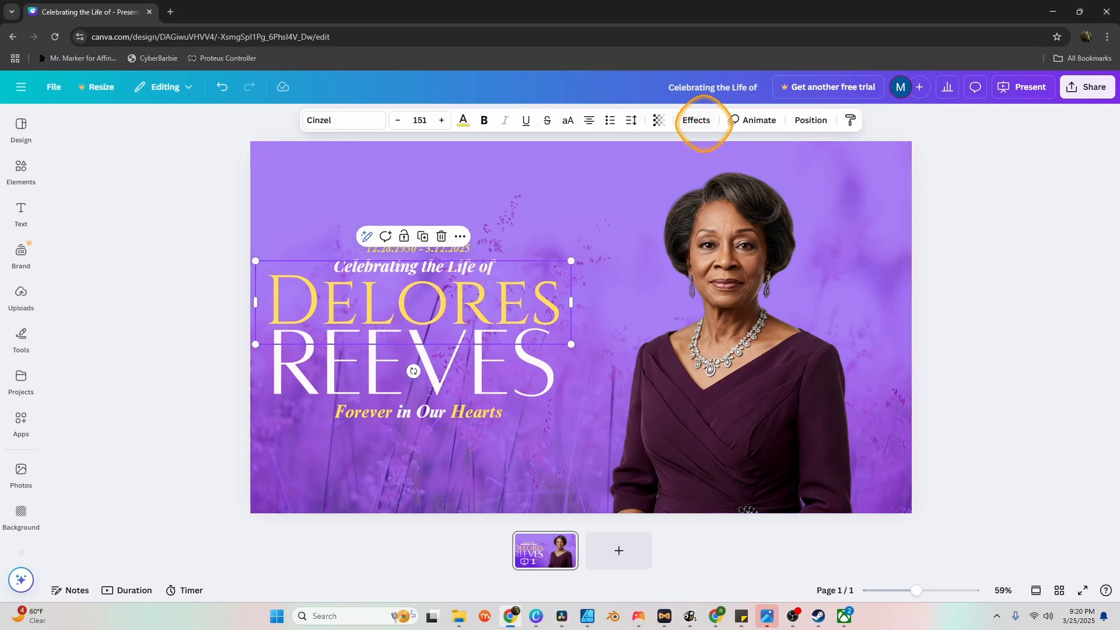
{"action": "left_click", "coordinate": [699, 121]}
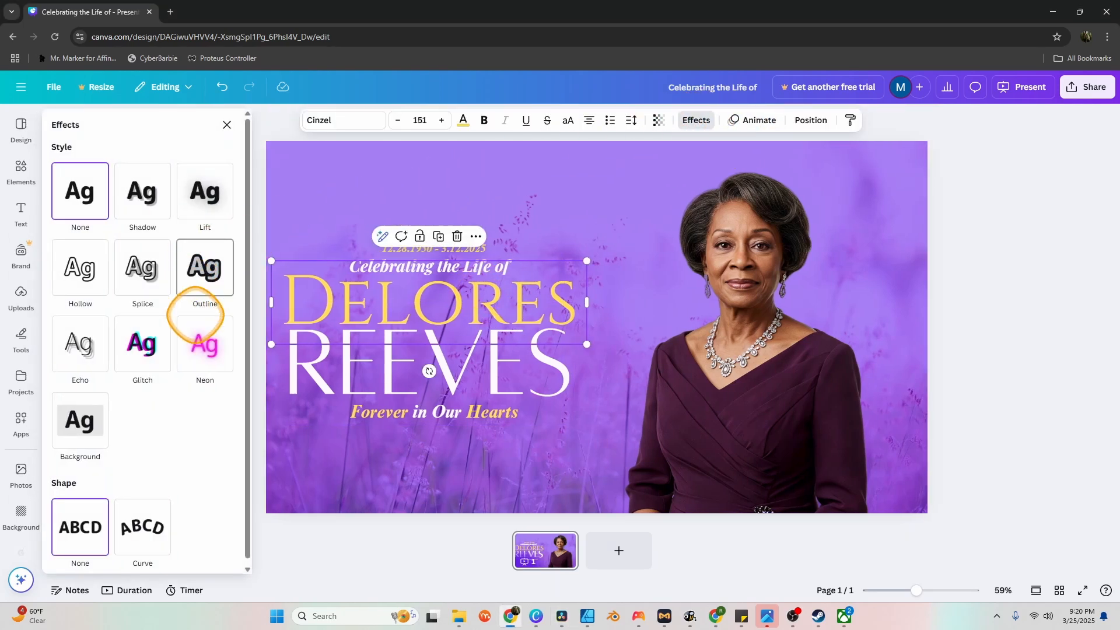
{"action": "left_click", "coordinate": [204, 345]}
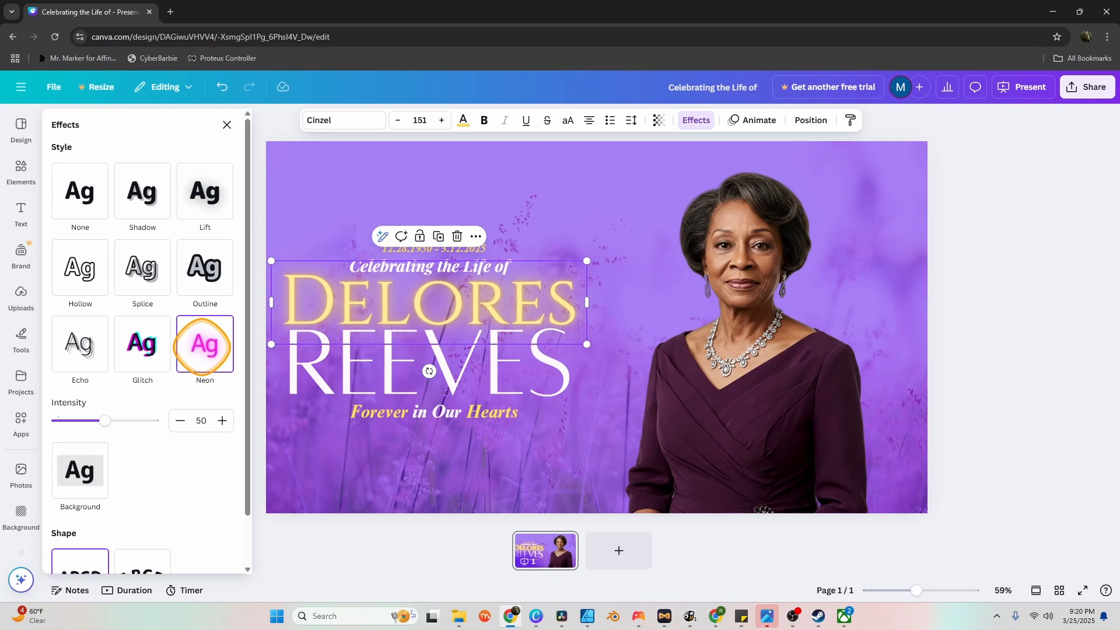
{"action": "left_click", "coordinate": [601, 438]}
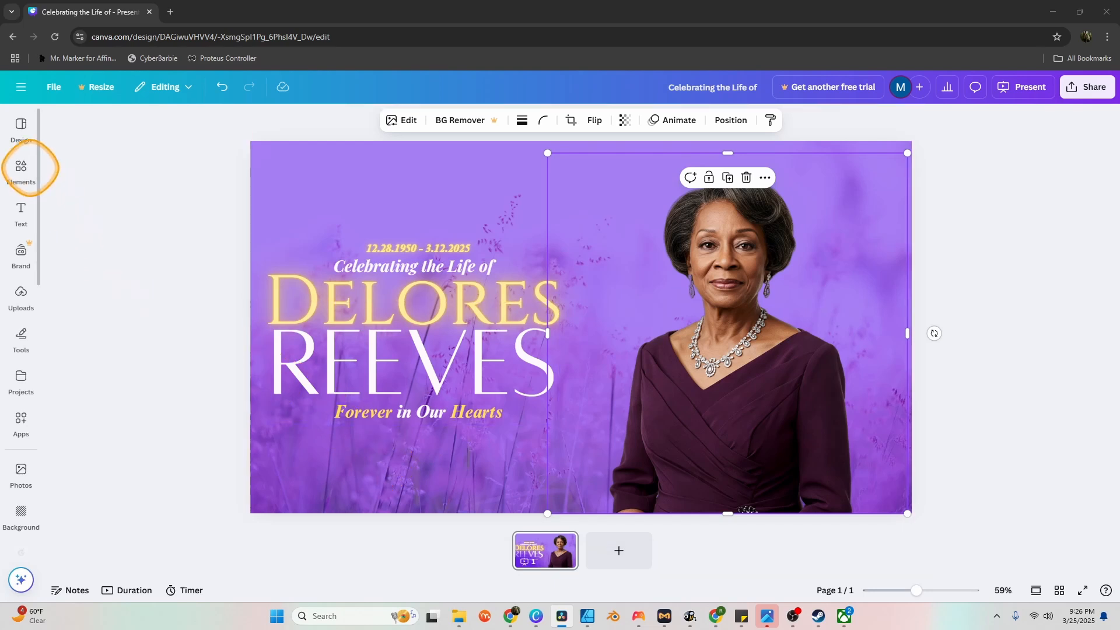
Find and launch the CanBorder app from the Apps library
{"action": "left_click", "coordinate": [21, 167]}
{"action": "scroll", "coordinate": [26, 289], "scroll_direction": "down", "scroll_amount": 5}
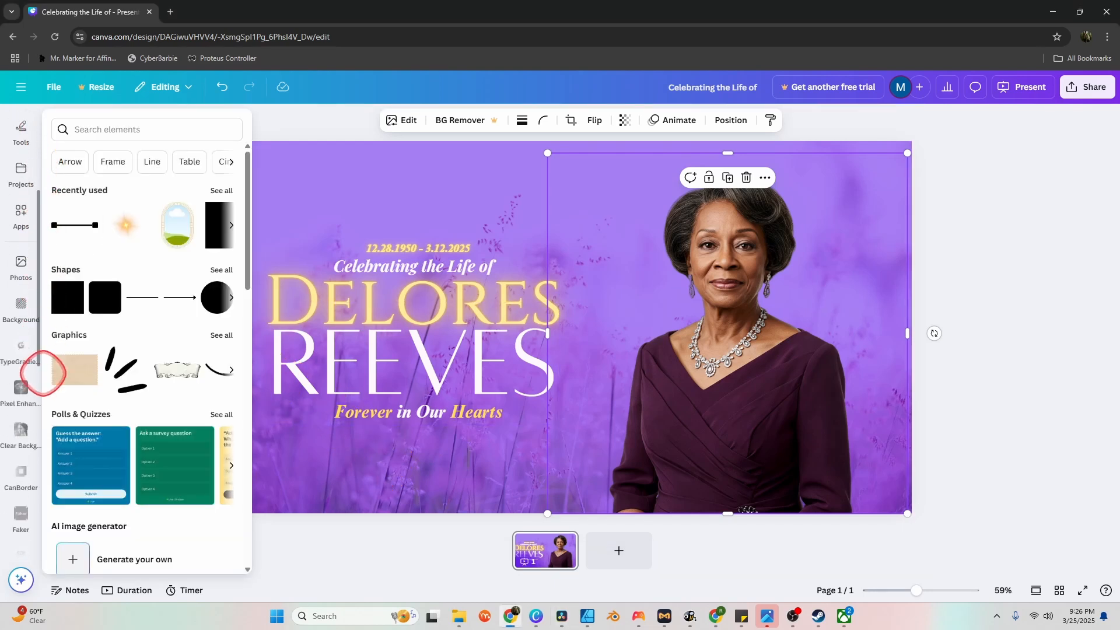
{"action": "left_click", "coordinate": [21, 442]}
{"action": "left_click", "coordinate": [21, 459]}
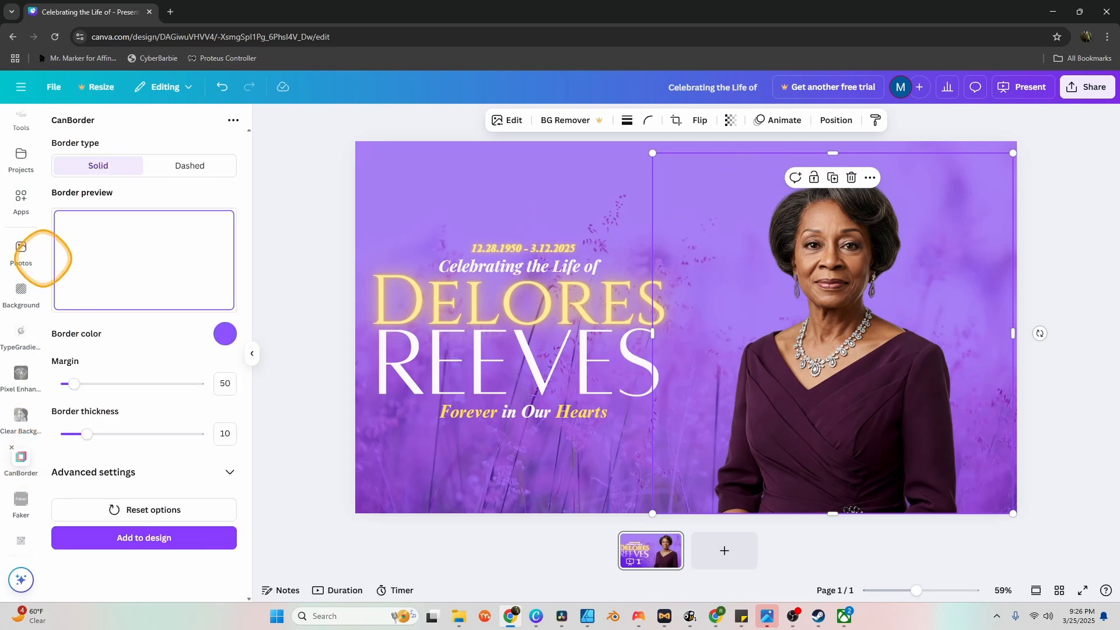
{"action": "left_click", "coordinate": [21, 197]}
{"action": "left_click", "coordinate": [103, 122]}
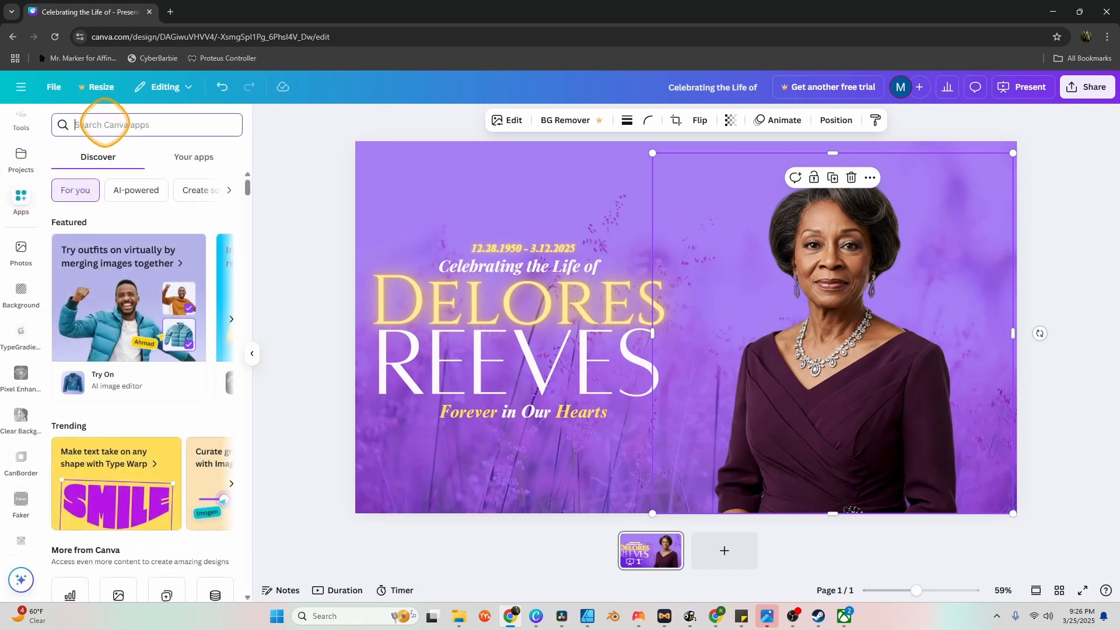
{"action": "type", "text": "canborder"}
{"action": "key", "text": "Return"}
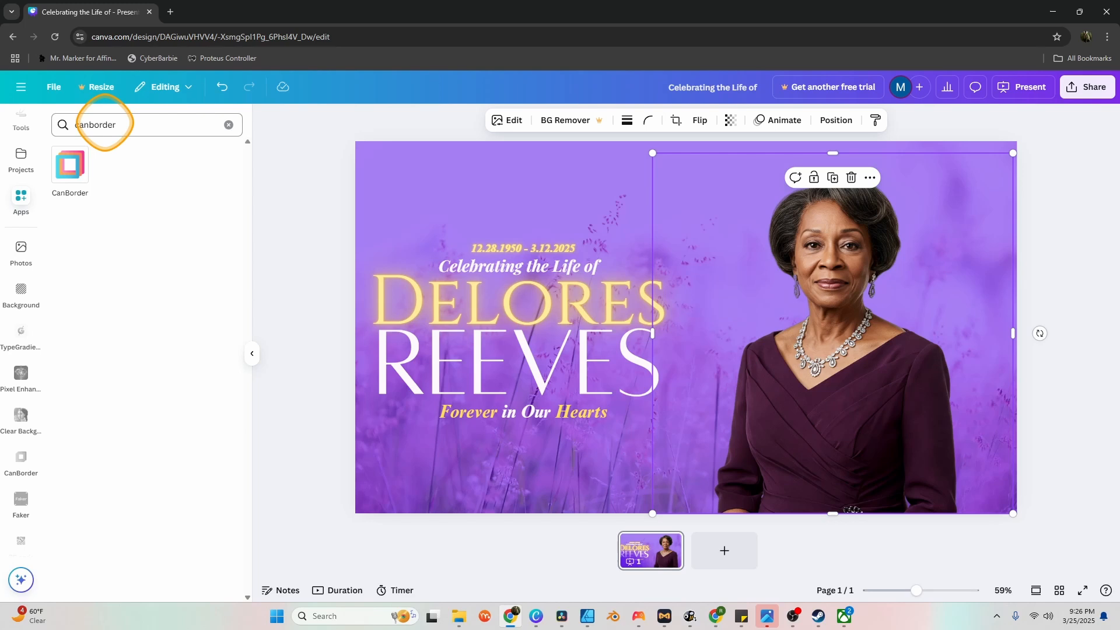
{"action": "left_click", "coordinate": [70, 164]}
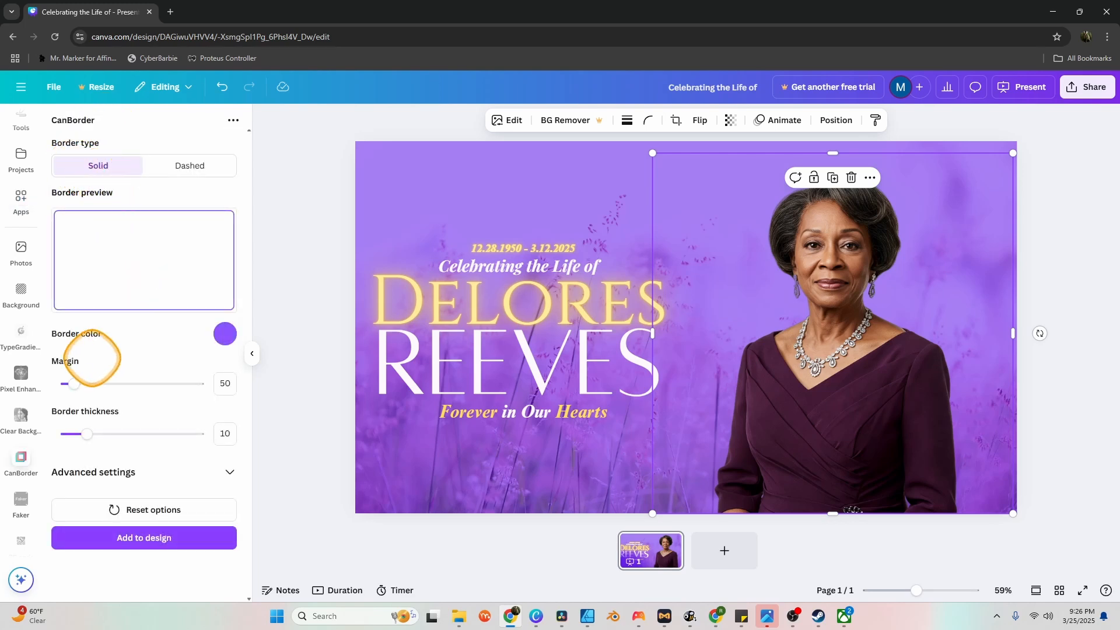
Add a gold rounded border with wider margin and move it just above the background layer
{"action": "left_click_drag", "start_coordinate": [74, 383], "coordinate": [79, 384]}
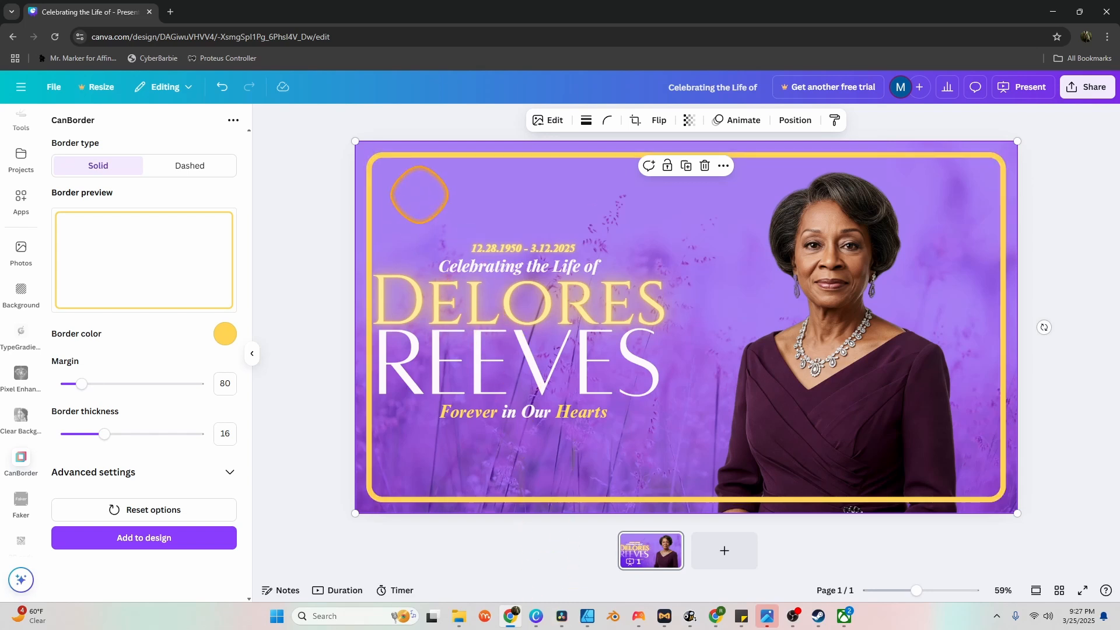
{"action": "left_click", "coordinate": [794, 120]}
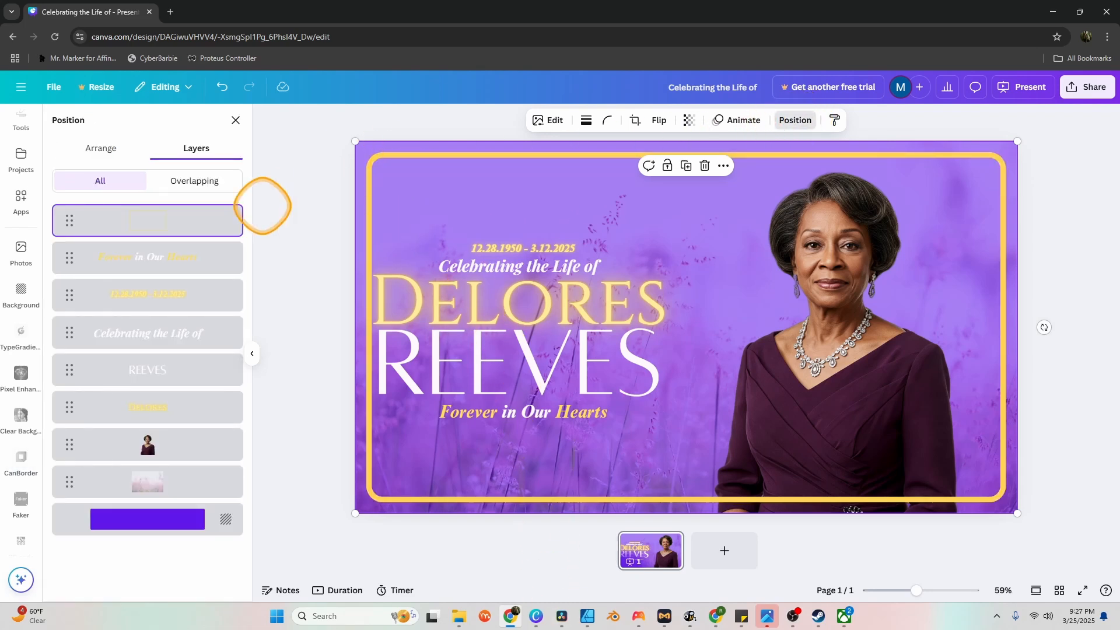
{"action": "left_click_drag", "start_coordinate": [140, 219], "coordinate": [140, 494]}
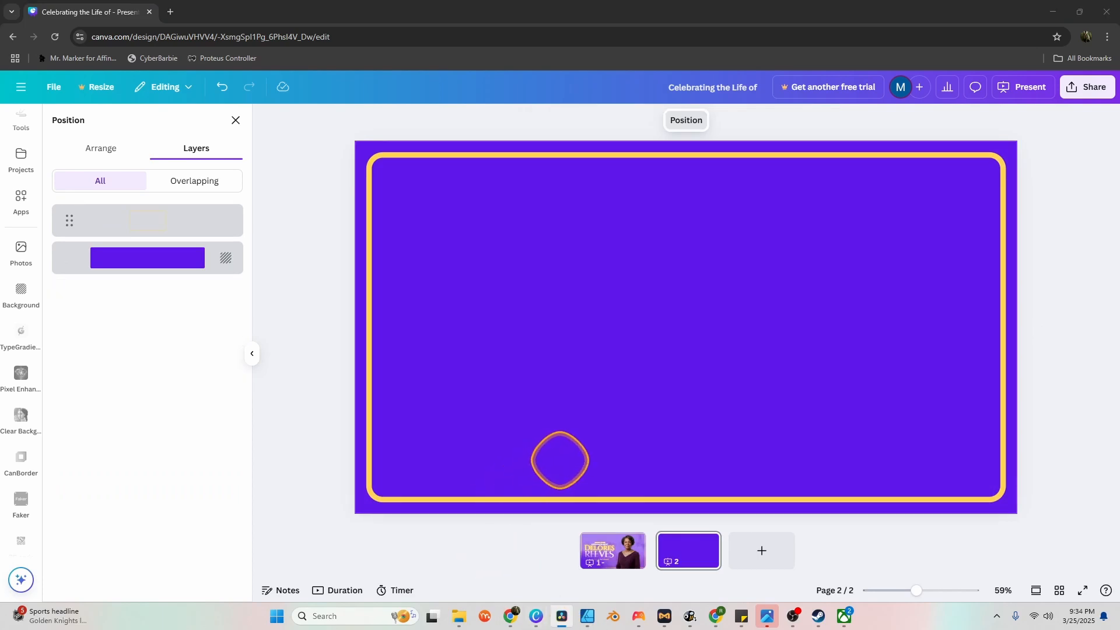
{"action": "scroll", "coordinate": [12, 383], "scroll_direction": "down", "scroll_amount": 1}
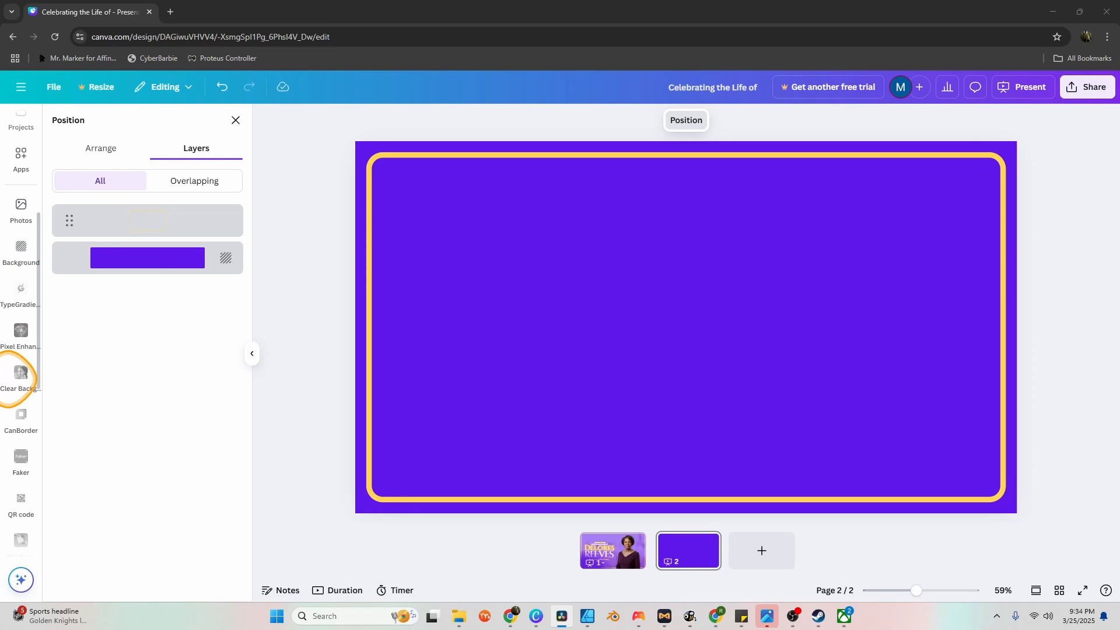
{"action": "scroll", "coordinate": [12, 390], "scroll_direction": "down", "scroll_amount": 2}
{"action": "scroll", "coordinate": [18, 398], "scroll_direction": "down", "scroll_amount": 2}
{"action": "scroll", "coordinate": [21, 403], "scroll_direction": "down", "scroll_amount": 2}
{"action": "scroll", "coordinate": [19, 403], "scroll_direction": "down", "scroll_amount": 2}
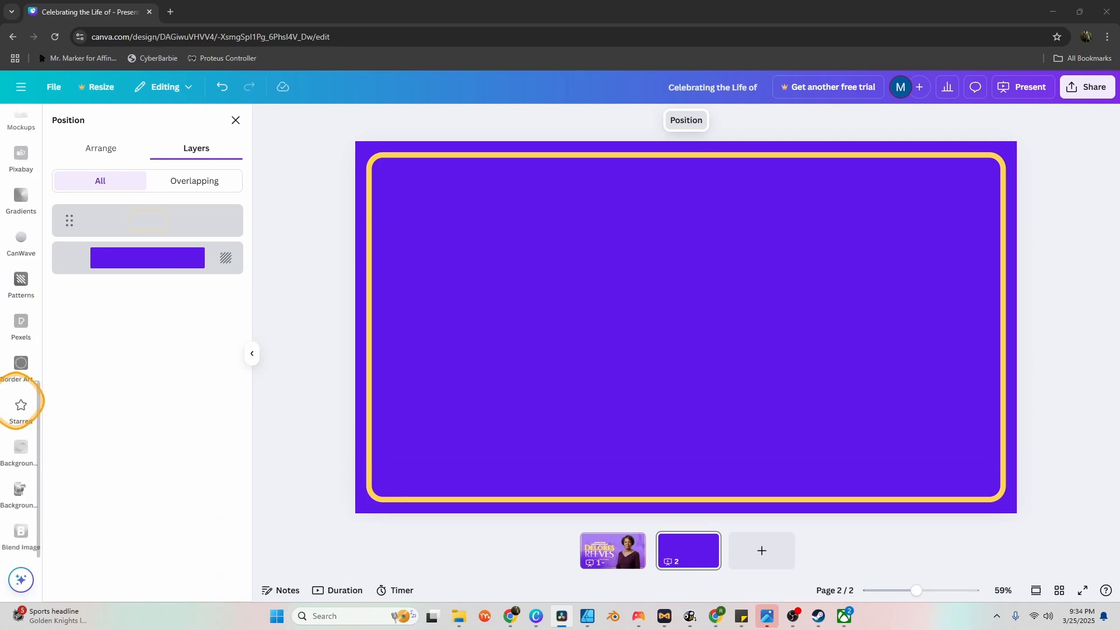
Restore the pink flower photo, enlarge it to cover page 2 and send it behind the gold frame
{"action": "key", "text": "ctrl+z"}
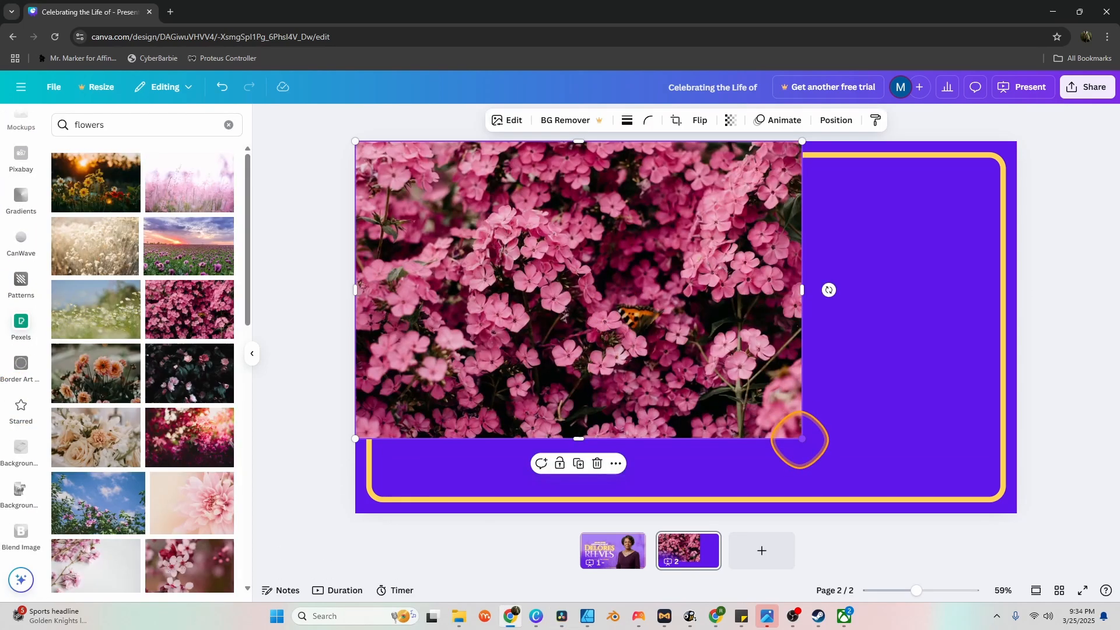
{"action": "left_click_drag", "start_coordinate": [801, 437], "coordinate": [1049, 533]}
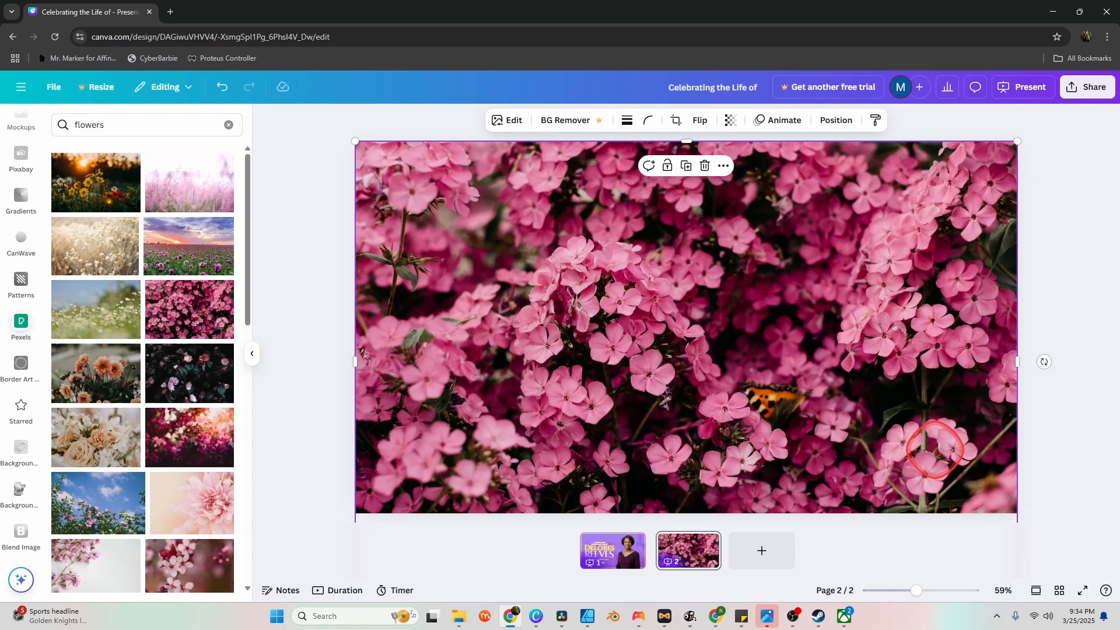
{"action": "mouse_move", "coordinate": [934, 448]}
{"action": "left_mouse_down"}
{"action": "mouse_move", "coordinate": [932, 398]}
{"action": "mouse_move", "coordinate": [935, 412]}
{"action": "left_mouse_up"}
{"action": "key", "text": "ctrl+["}
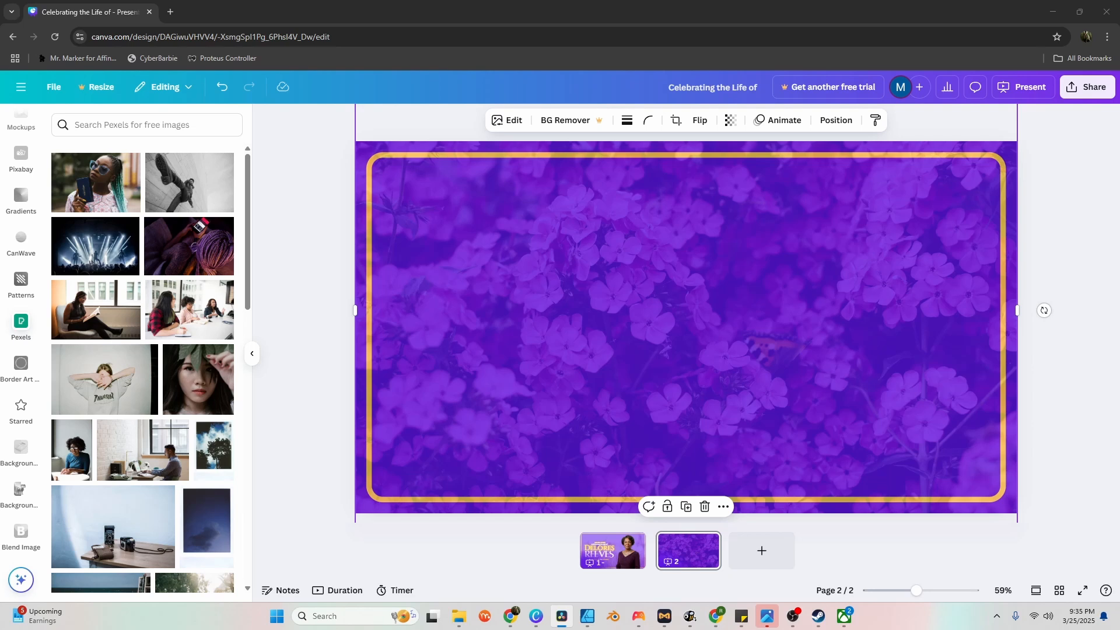
Paste six placeholder text blocks onto page 2, then add a blank page 3
{"action": "key", "text": "ctrl+v"}
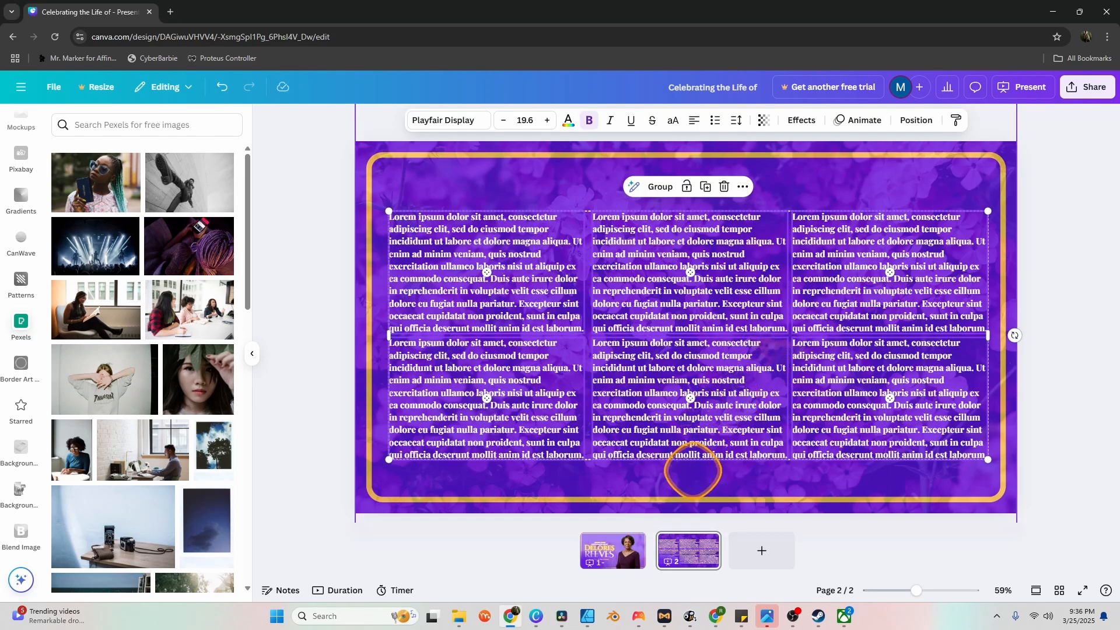
{"action": "left_click", "coordinate": [693, 473]}
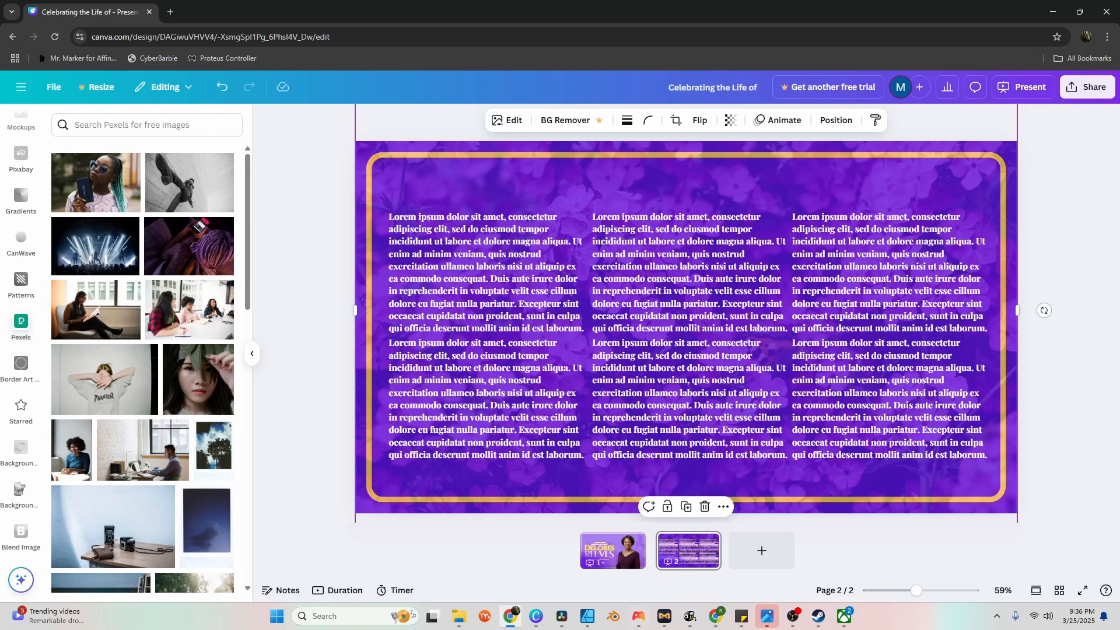
{"action": "key", "text": "ctrl+Return"}
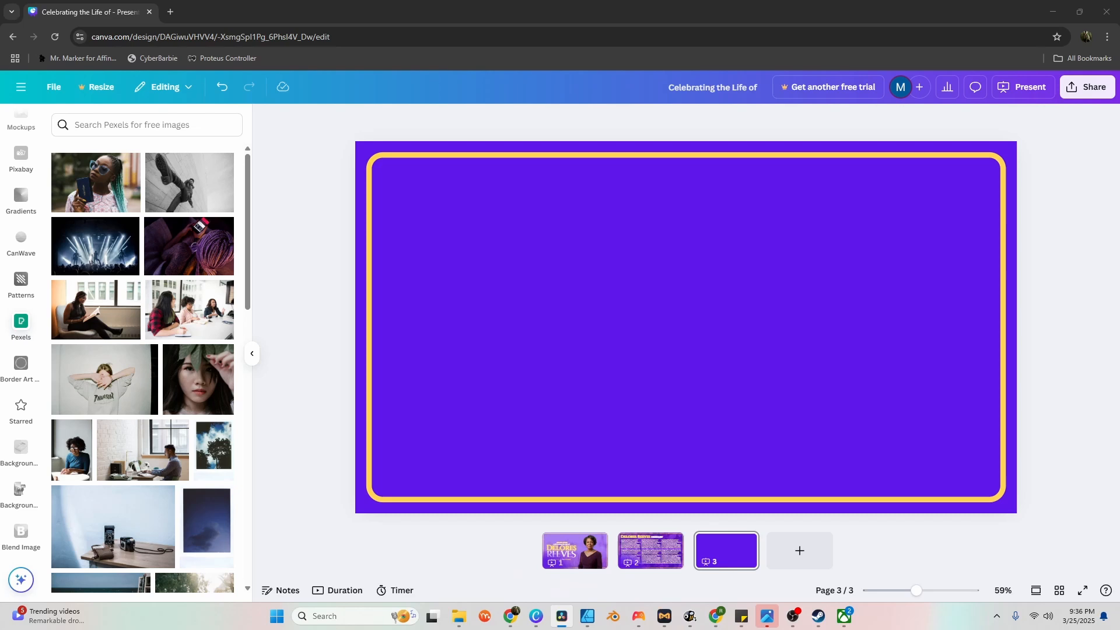
Paste the floral background, the title 'A Prayer of Hope' and the prayer paragraph onto page 3
{"action": "key", "text": "ctrl+v"}
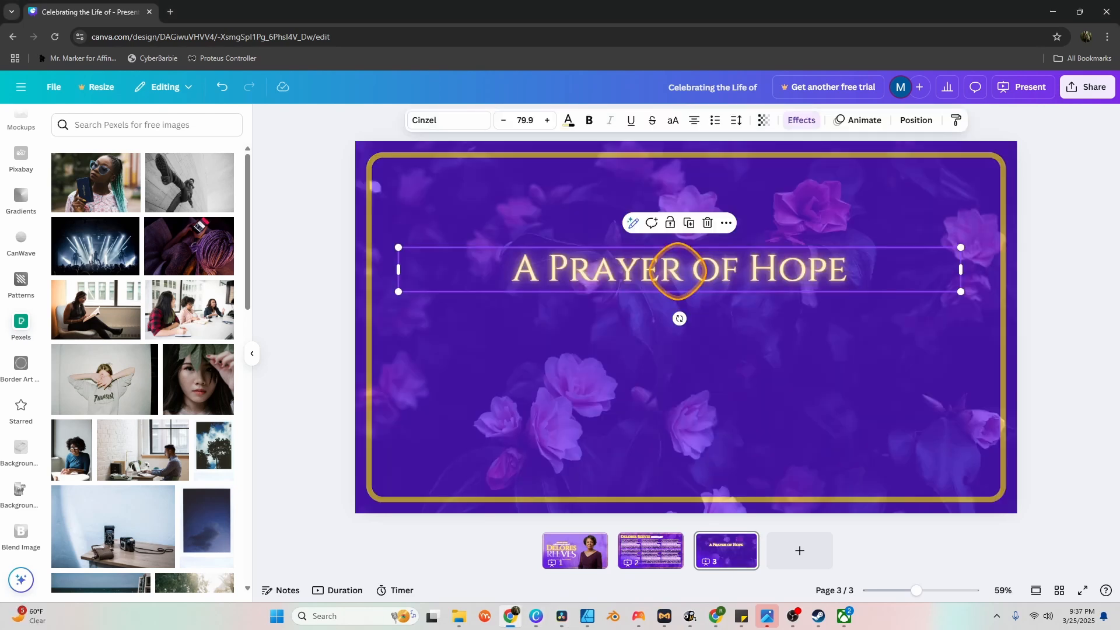
{"action": "key", "text": "alt+Tab"}
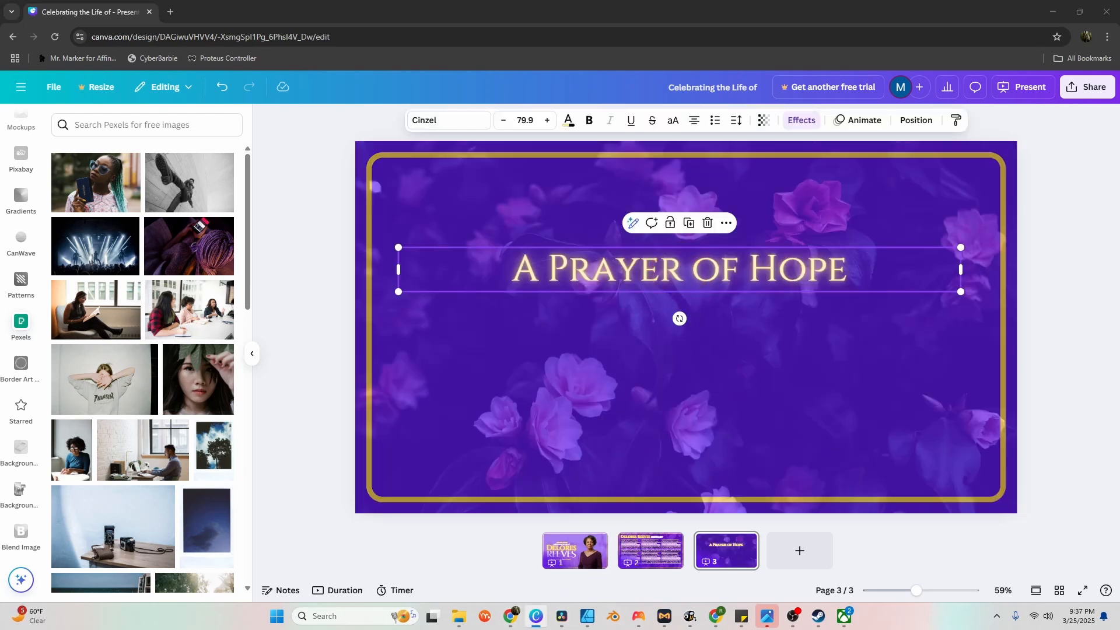
{"action": "type", "text": "Almighty God, we rejoice in your promise of love, joy and peace. In your mercy turn the darkness of death into the dawn of new life, and the sorrow of parting into the joy of heaven; through our Saviour Jesus Christ, who died, rose again and lives for evermore. Amen."}
Add page 4 and fill it with the pasted family photo collage
{"action": "key", "text": "alt+Tab"}
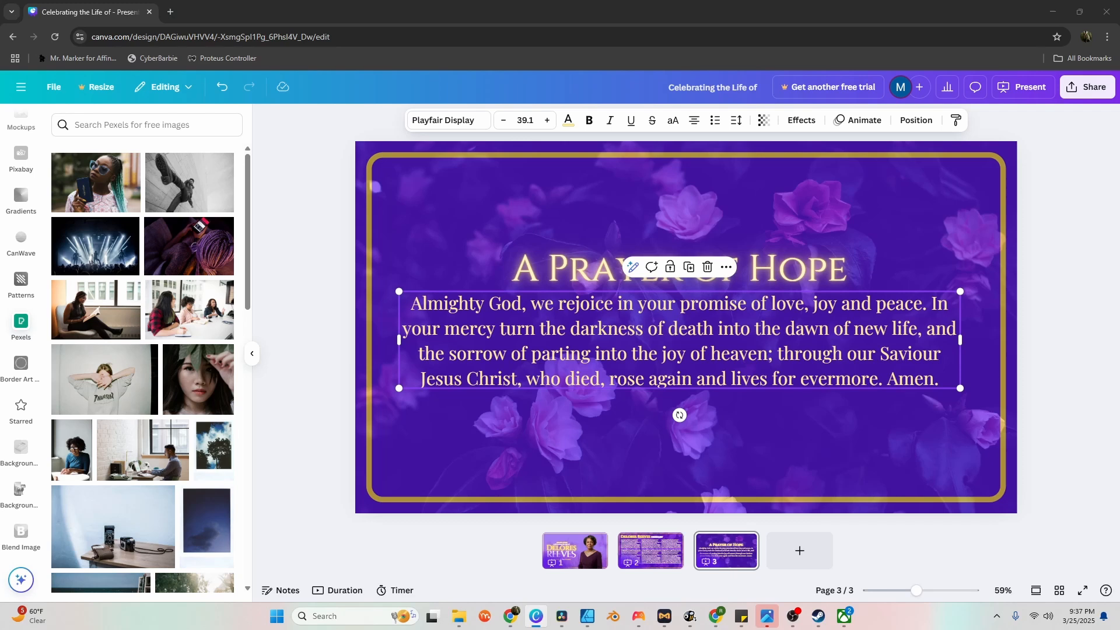
{"action": "key", "text": "alt+Tab"}
{"action": "key", "text": "ctrl+v"}
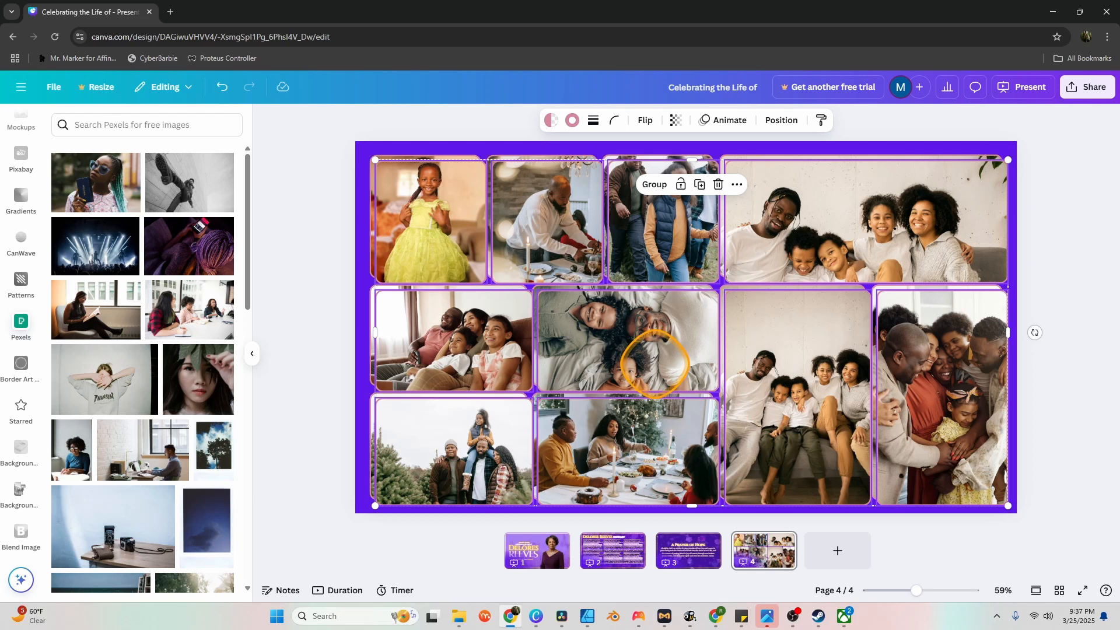
Undo the collage on page 4 and bring up the full photo-frame collection from Elements
{"action": "key", "text": "ctrl+z"}
{"action": "key", "text": "ctrl+z"}
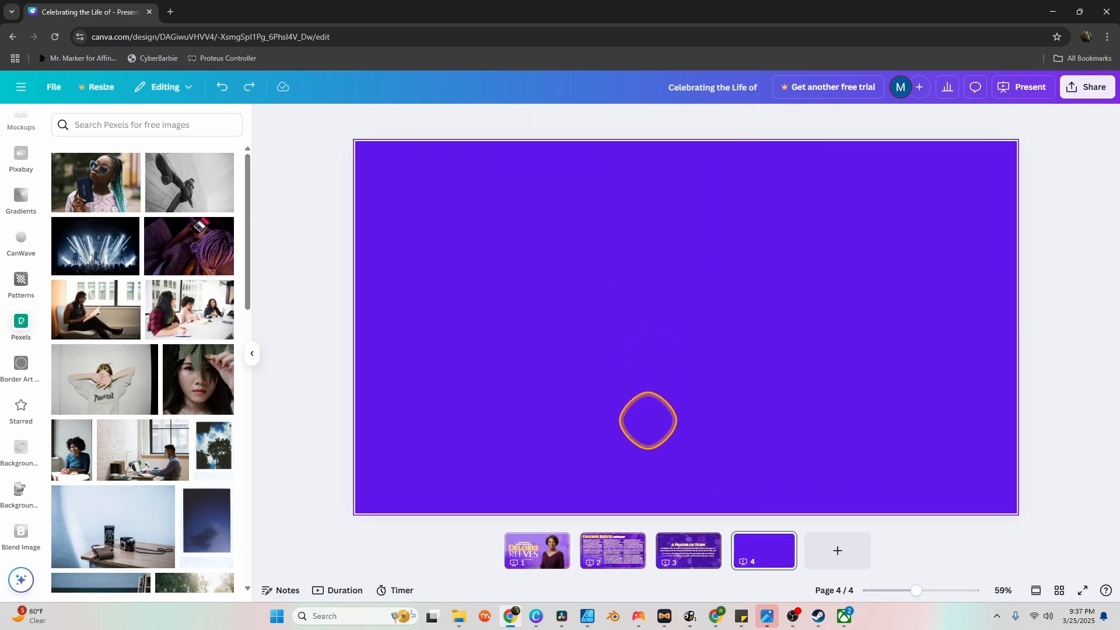
{"action": "scroll", "coordinate": [26, 219], "scroll_direction": "up", "scroll_amount": 3}
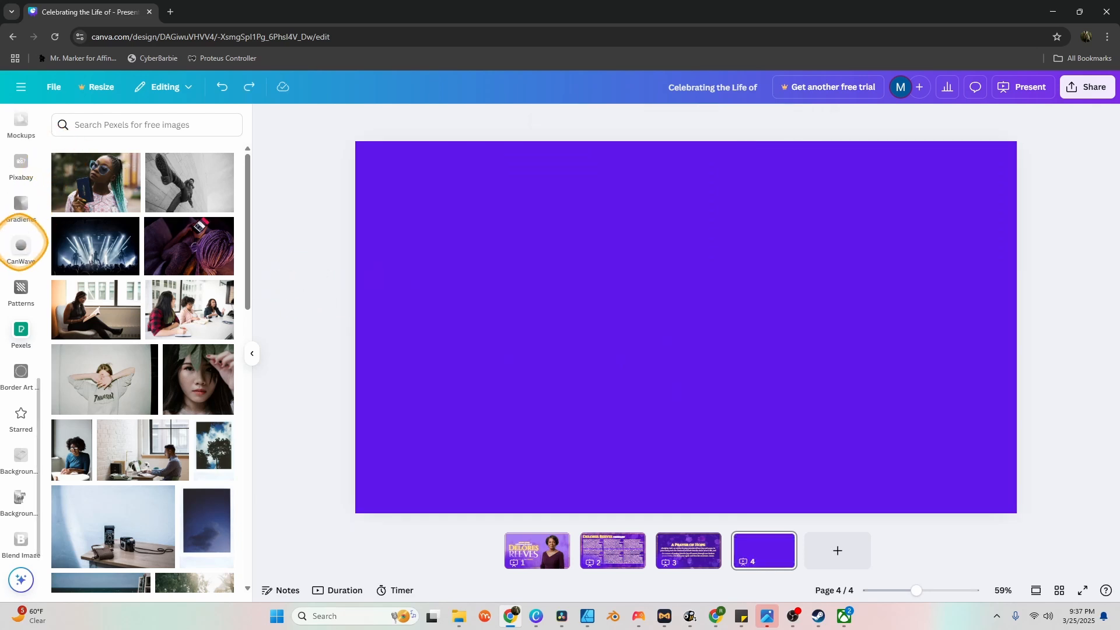
{"action": "scroll", "coordinate": [22, 250], "scroll_direction": "up", "scroll_amount": 3}
{"action": "scroll", "coordinate": [22, 251], "scroll_direction": "up", "scroll_amount": 2}
{"action": "scroll", "coordinate": [21, 210], "scroll_direction": "up", "scroll_amount": 2}
{"action": "left_click", "coordinate": [22, 168]}
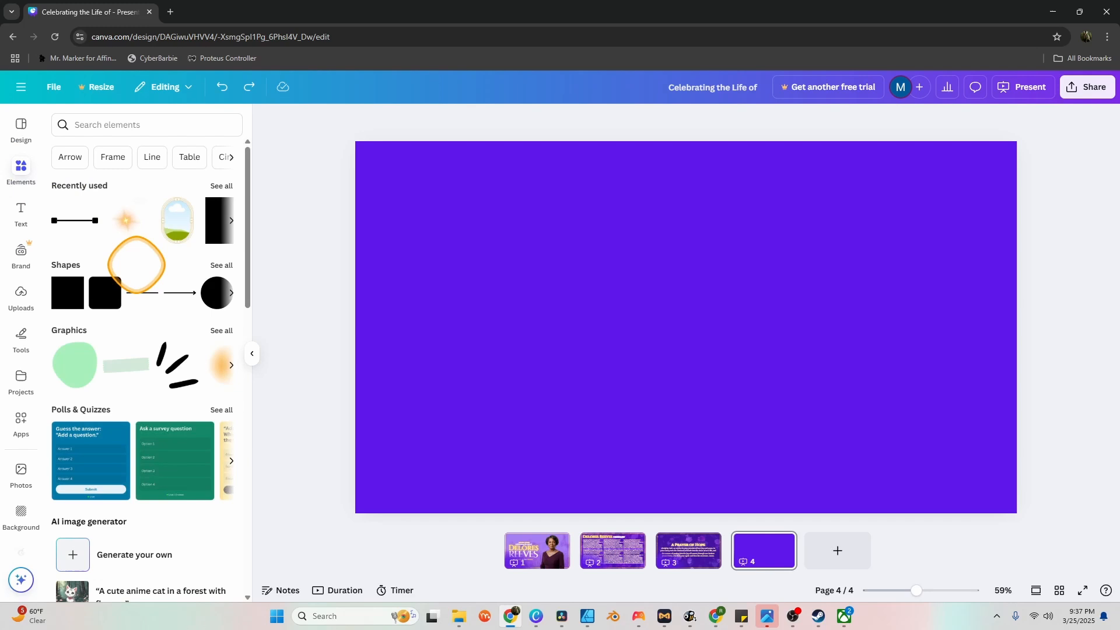
{"action": "scroll", "coordinate": [140, 262], "scroll_direction": "down", "scroll_amount": 4}
{"action": "scroll", "coordinate": [140, 263], "scroll_direction": "down", "scroll_amount": 3}
{"action": "scroll", "coordinate": [140, 267], "scroll_direction": "down", "scroll_amount": 2}
{"action": "scroll", "coordinate": [153, 298], "scroll_direction": "down", "scroll_amount": 1}
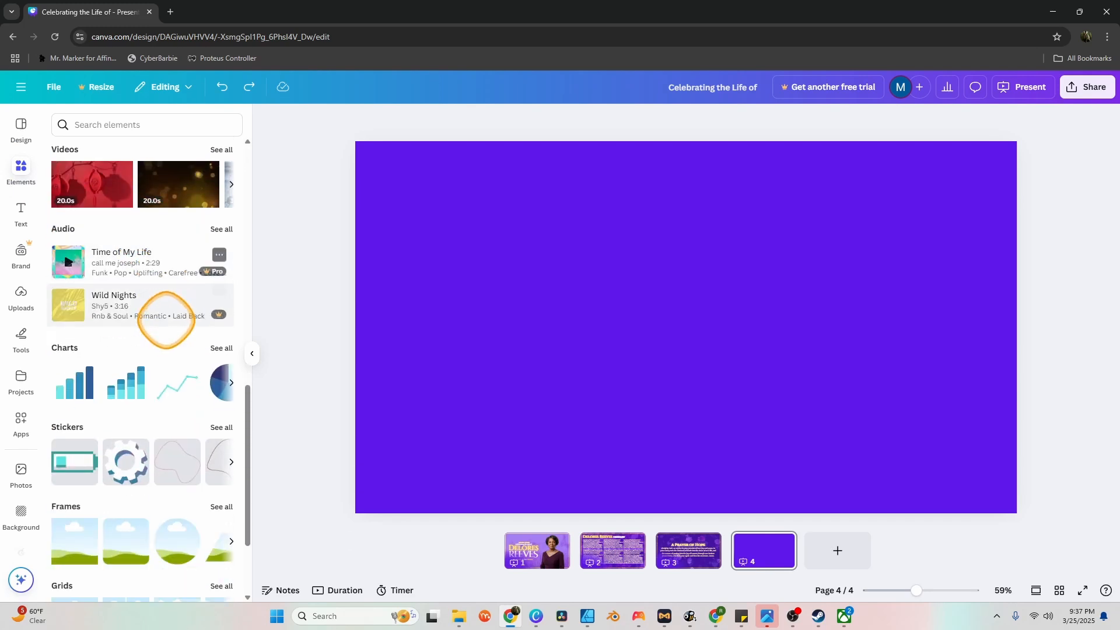
{"action": "scroll", "coordinate": [201, 367], "scroll_direction": "down", "scroll_amount": 2}
{"action": "left_click", "coordinate": [221, 380]}
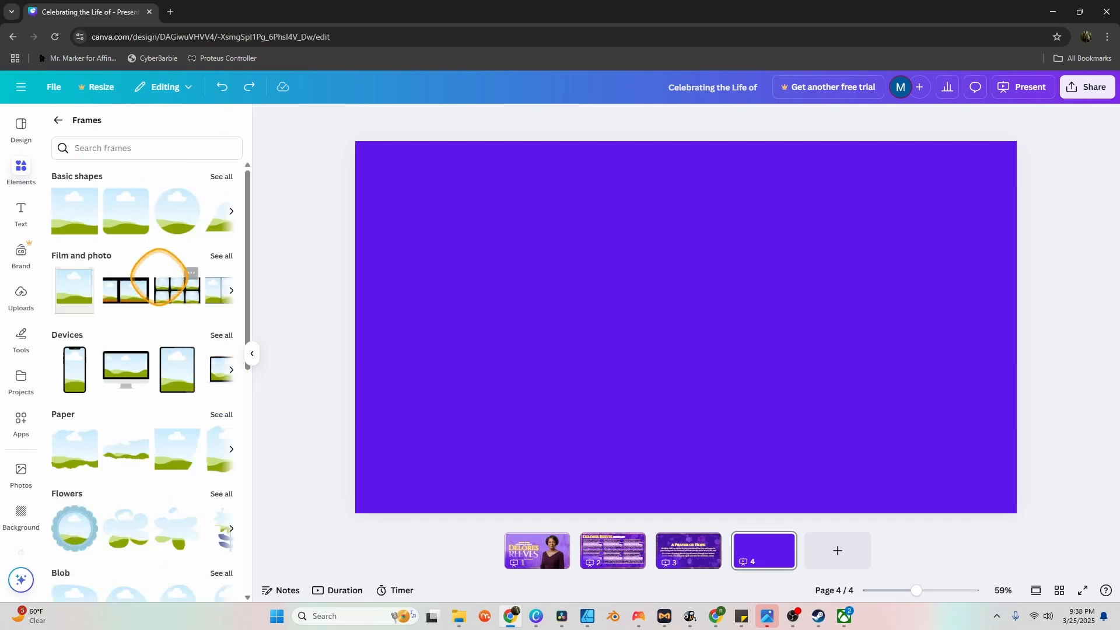
Place two rounded square photo frames side by side on page 4 and stretch the second taller
{"action": "mouse_move", "coordinate": [125, 210]}
{"action": "left_mouse_down"}
{"action": "mouse_move", "coordinate": [443, 209]}
{"action": "mouse_move", "coordinate": [416, 187]}
{"action": "mouse_move", "coordinate": [407, 191]}
{"action": "mouse_move", "coordinate": [415, 200]}
{"action": "left_mouse_up"}
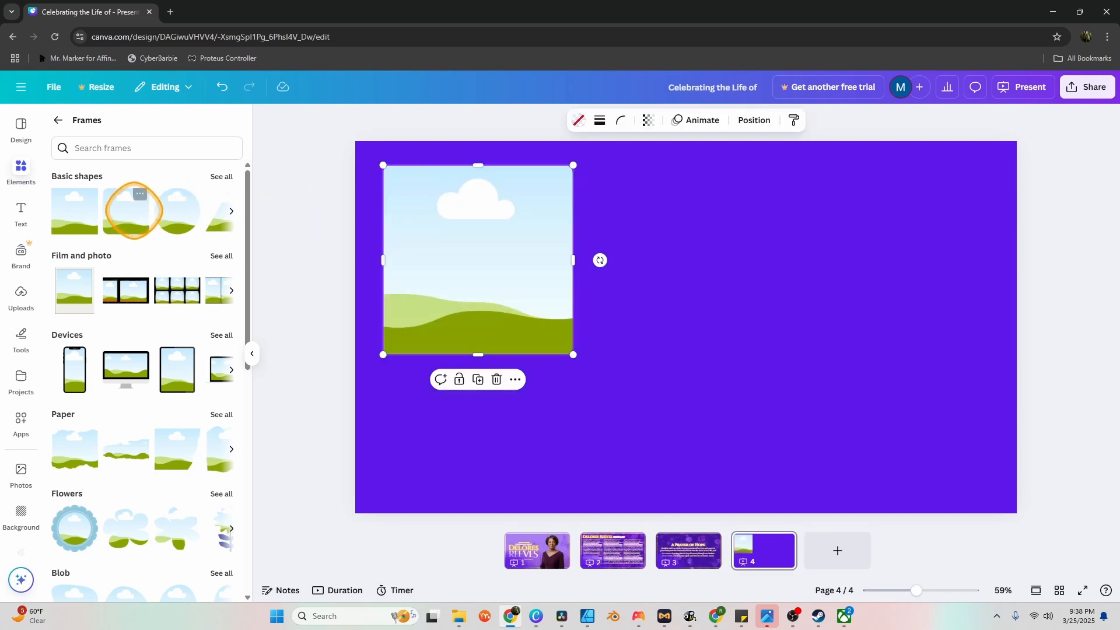
{"action": "mouse_move", "coordinate": [131, 206]}
{"action": "left_mouse_down"}
{"action": "mouse_move", "coordinate": [618, 211]}
{"action": "mouse_move", "coordinate": [607, 190]}
{"action": "left_mouse_up"}
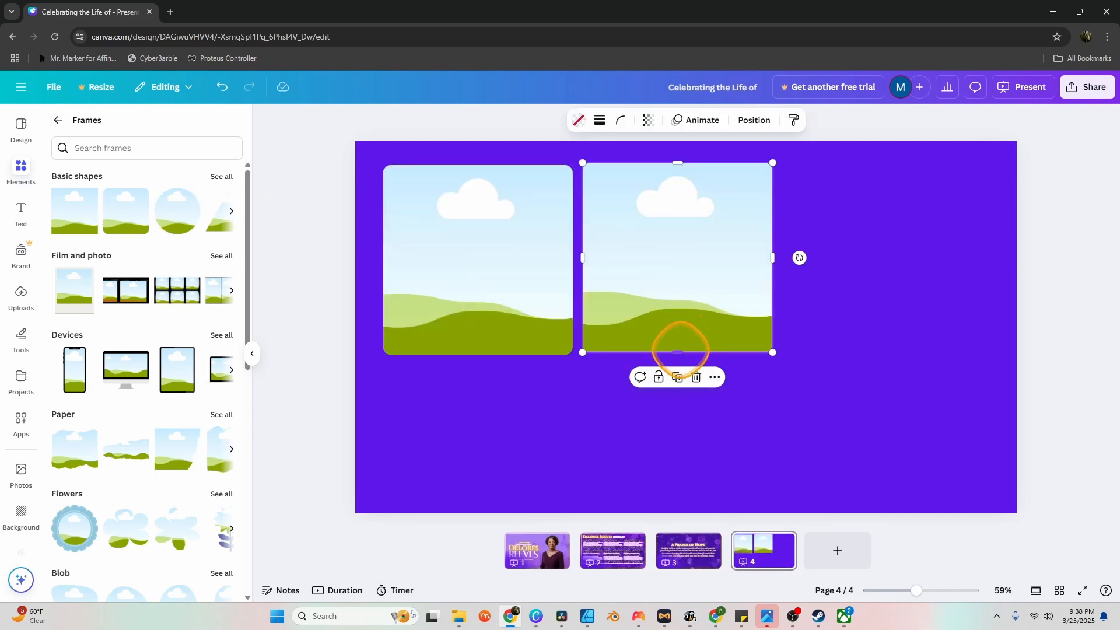
{"action": "left_click_drag", "start_coordinate": [677, 352], "coordinate": [675, 418]}
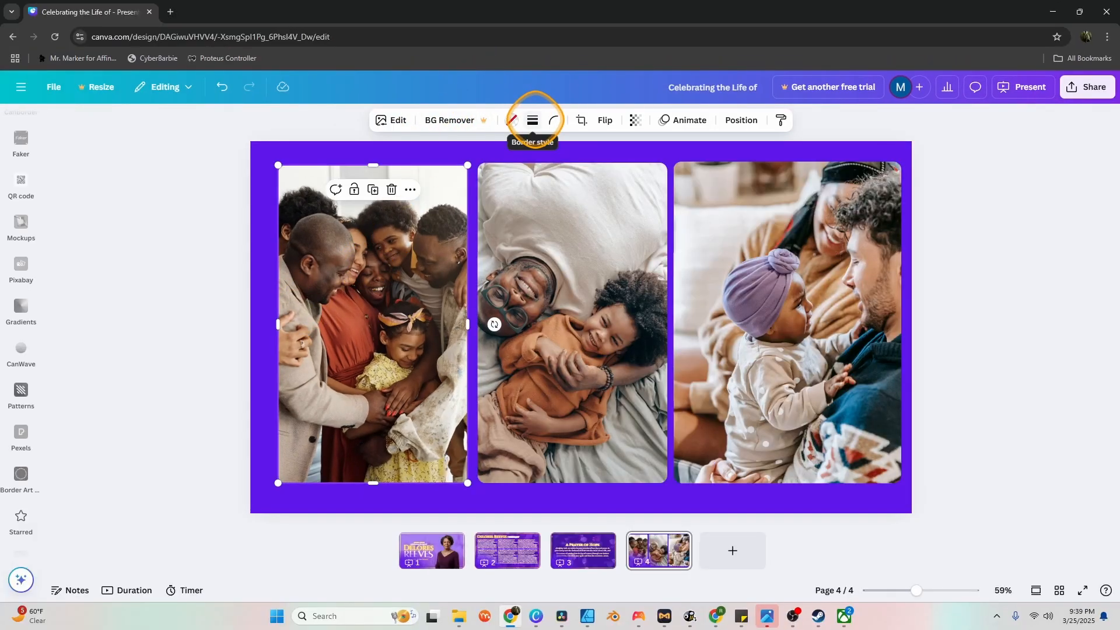
Give the left family photo a solid border coloured yellow
{"action": "left_click", "coordinate": [532, 120]}
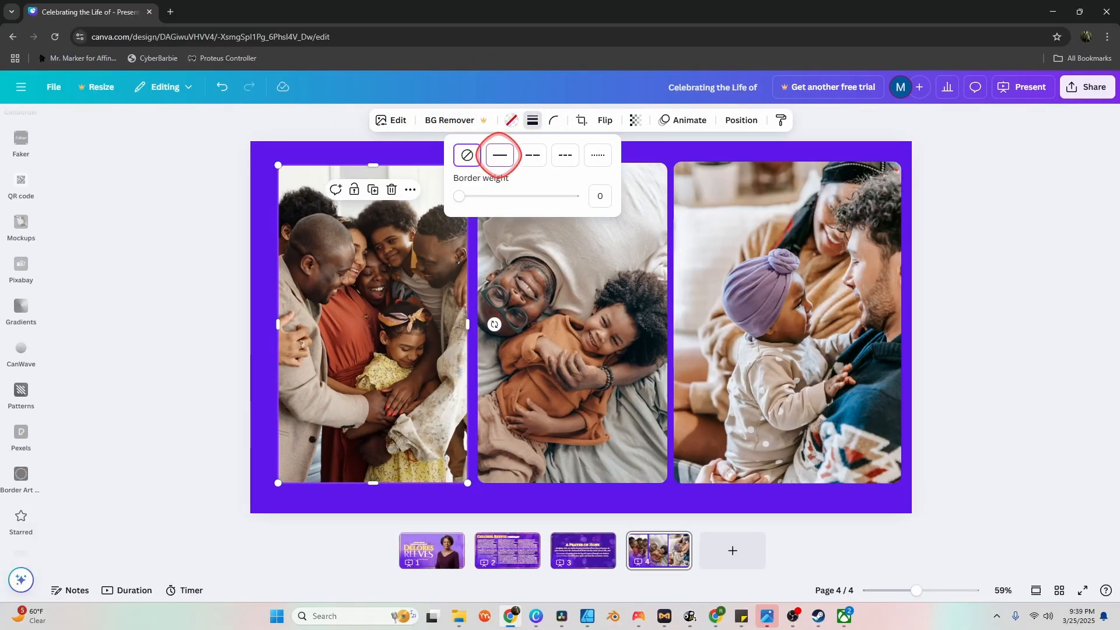
{"action": "left_click", "coordinate": [498, 154]}
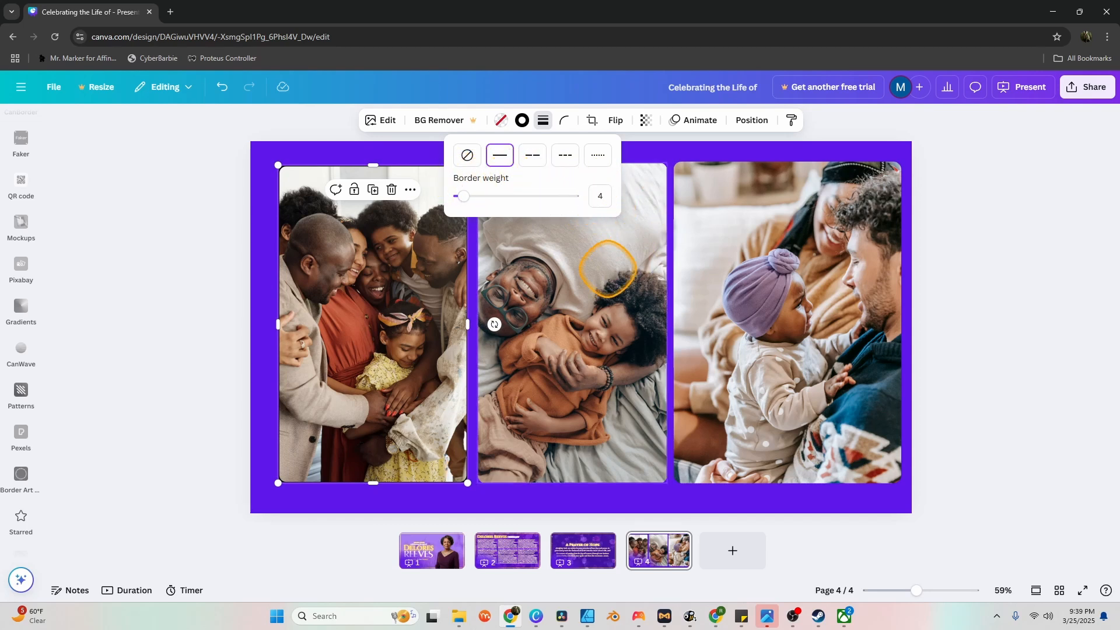
{"action": "left_click", "coordinate": [522, 120]}
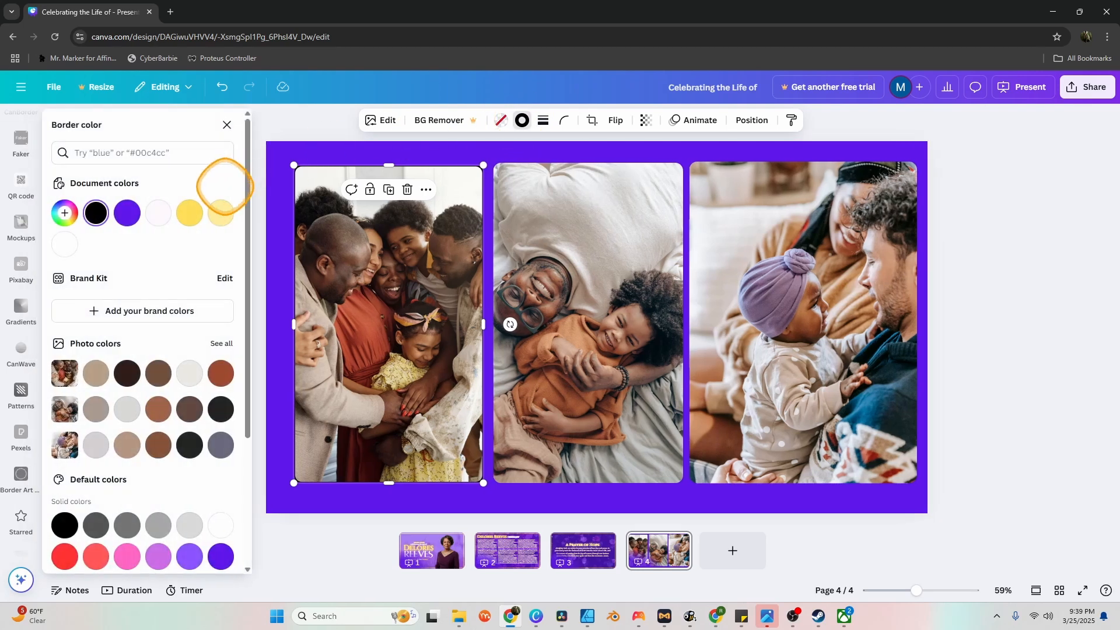
{"action": "left_click", "coordinate": [189, 213]}
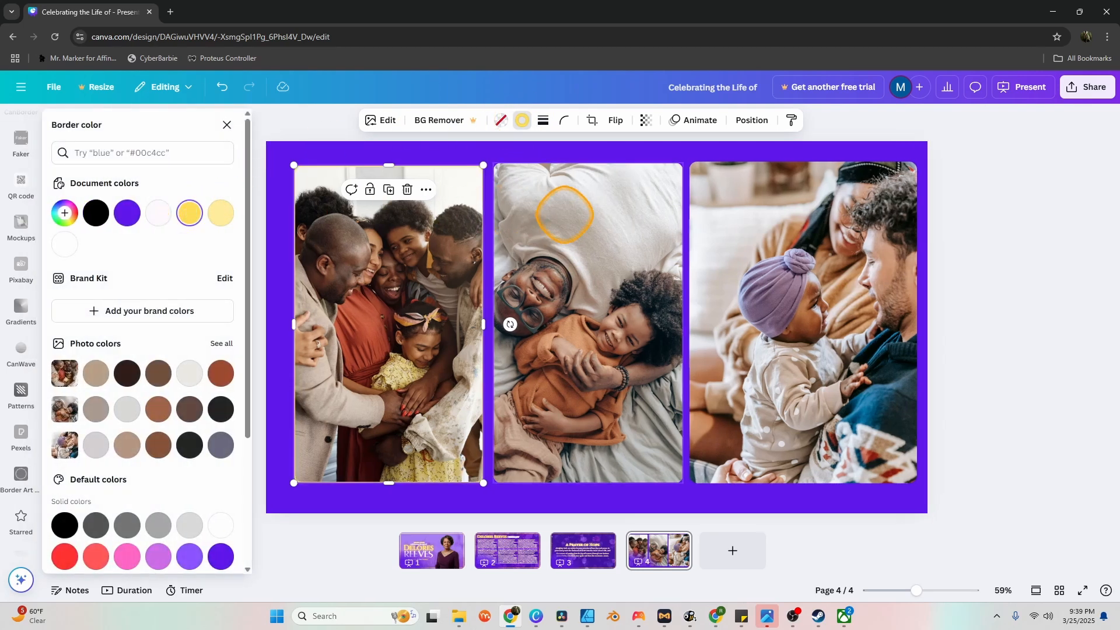
Add a blank purple page 5
{"action": "key", "text": "Escape"}
{"action": "key", "text": "ctrl+Return"}
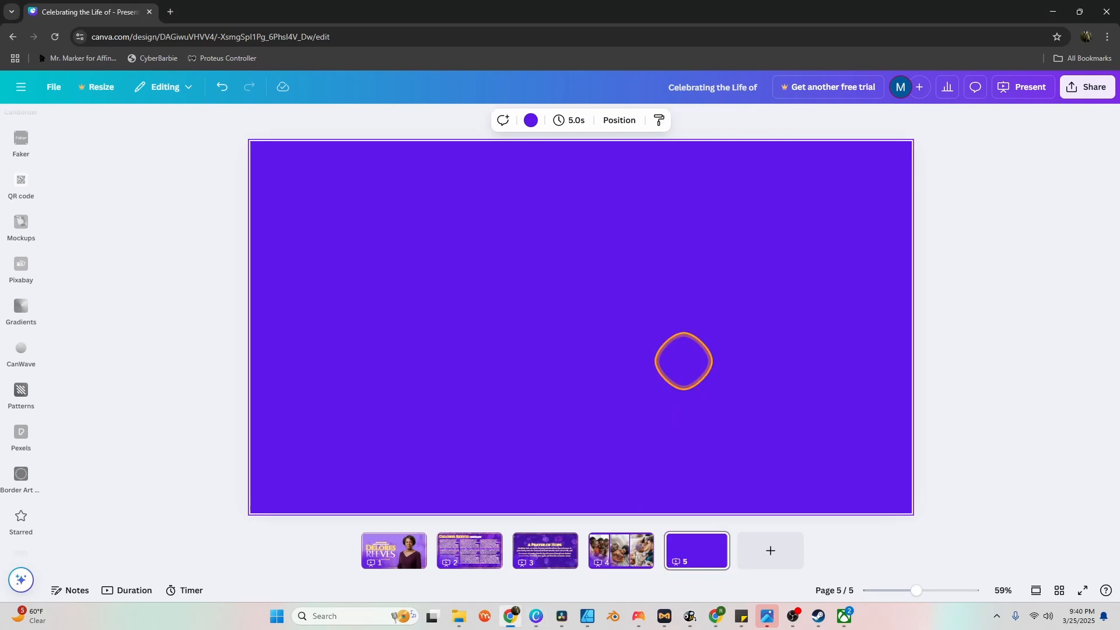
Paste a lavender photo onto page 5 and add an oval frame enlarged to span the page height
{"action": "key", "text": "ctrl+v"}
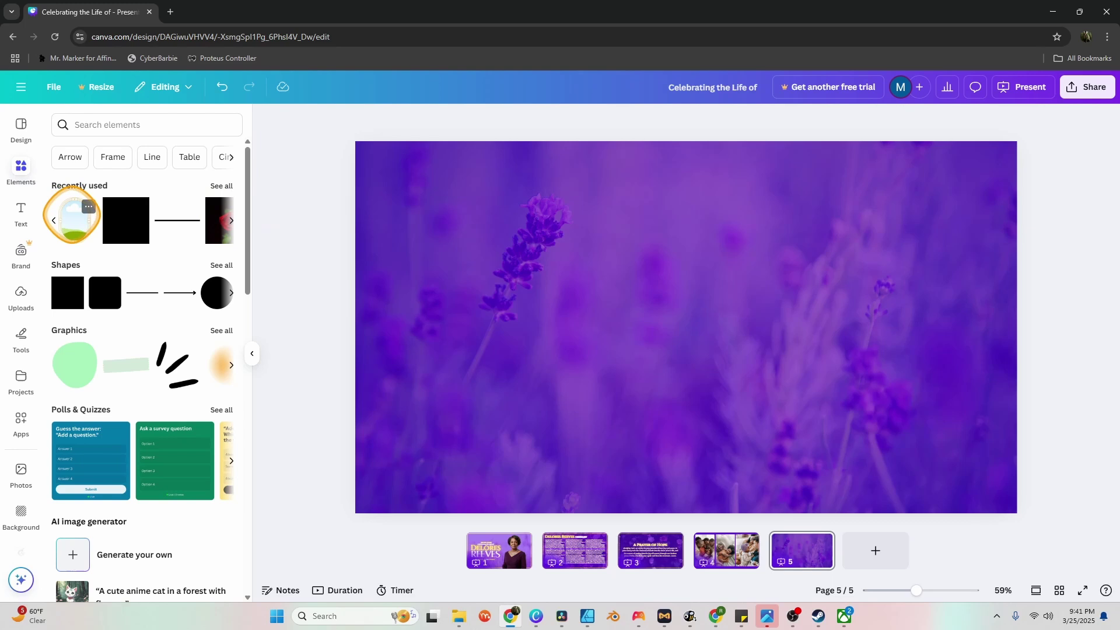
{"action": "left_click", "coordinate": [75, 213]}
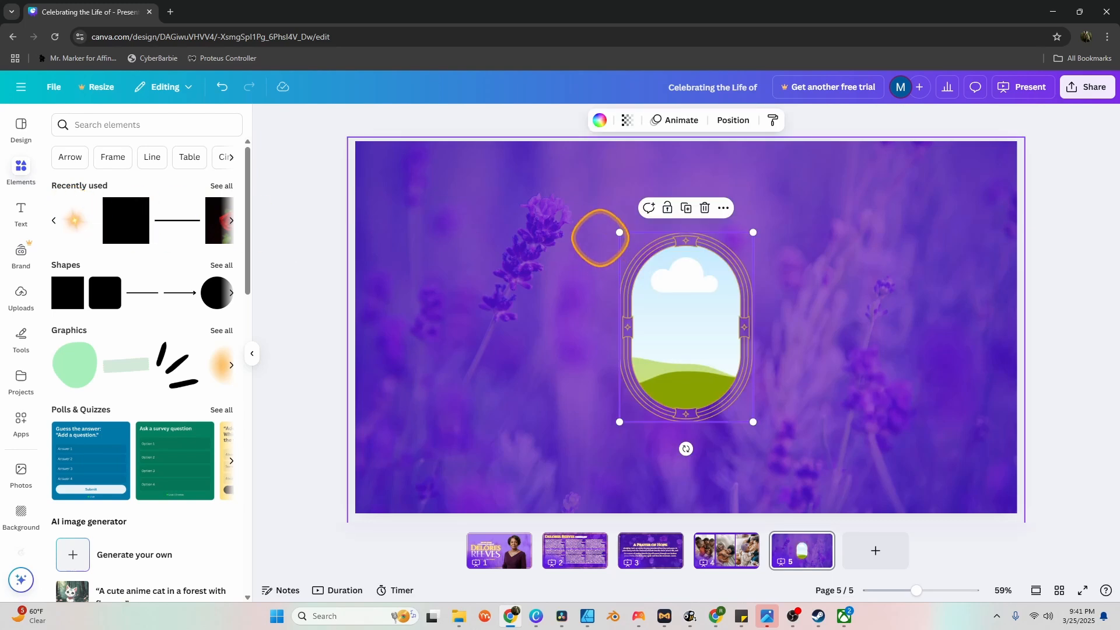
{"action": "left_click_drag", "start_coordinate": [616, 232], "coordinate": [555, 146]}
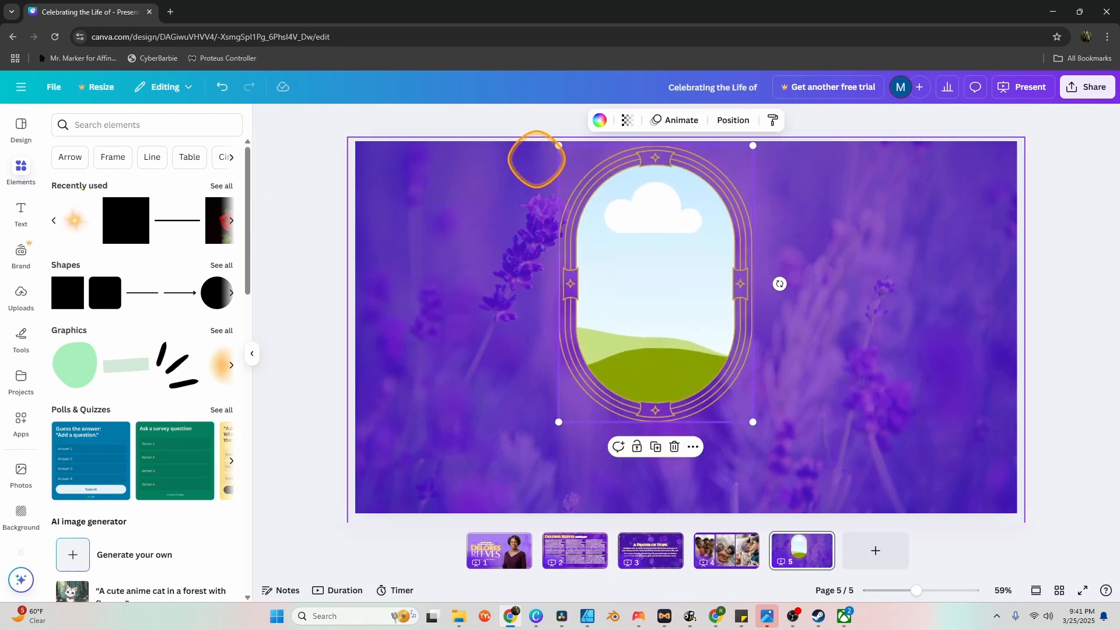
{"action": "left_click_drag", "start_coordinate": [753, 422], "coordinate": [807, 499]}
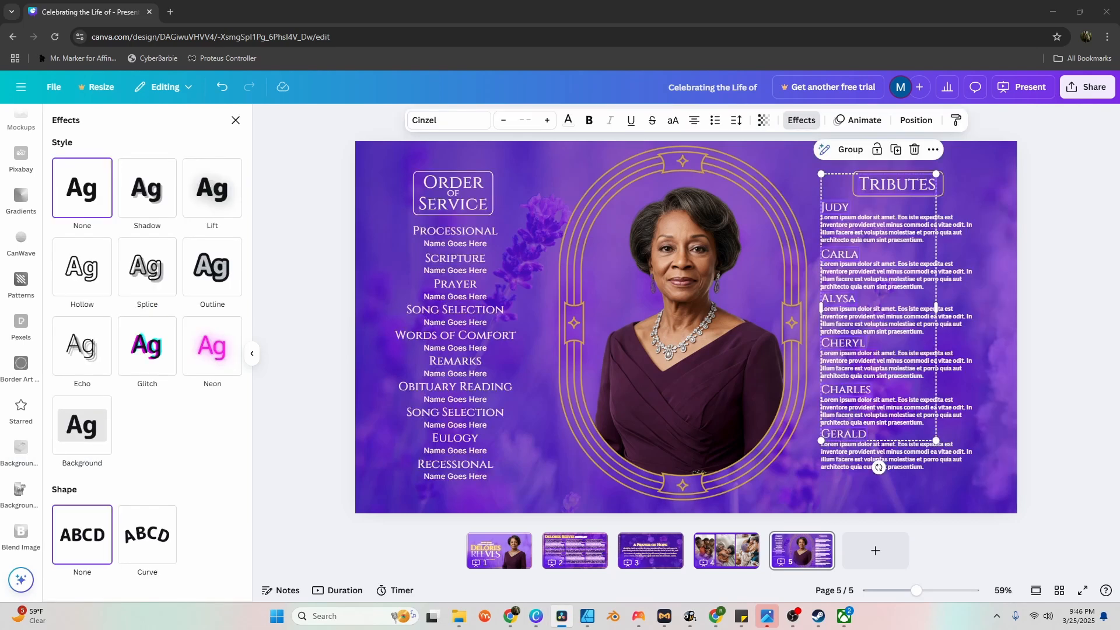
Colour the Order of Service heading text yellow
{"action": "left_click", "coordinate": [1028, 399]}
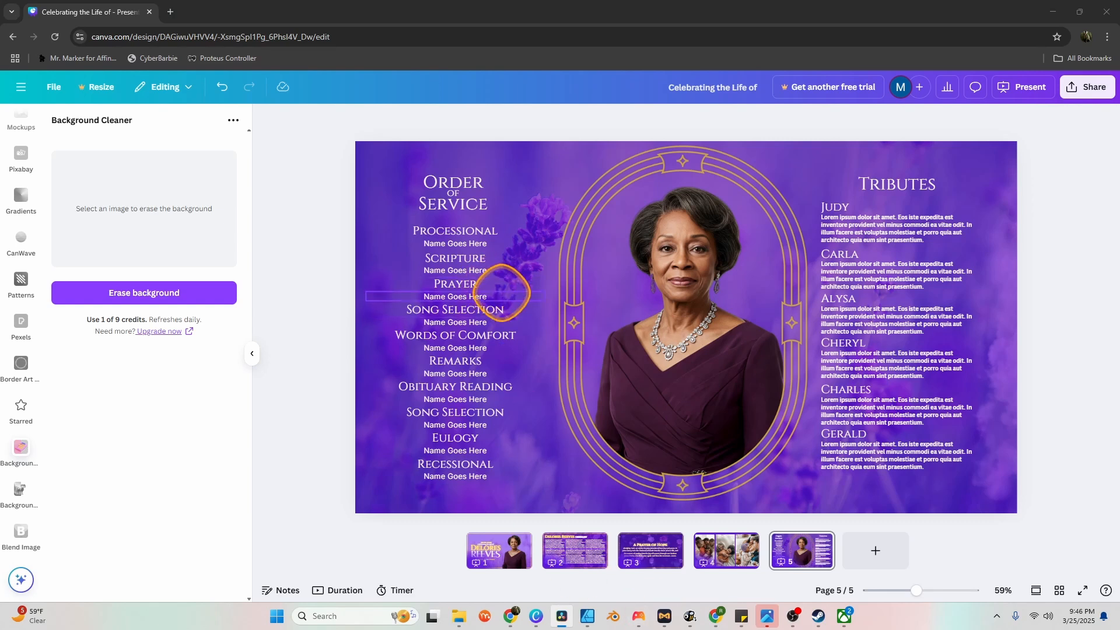
{"action": "left_click", "coordinate": [470, 179]}
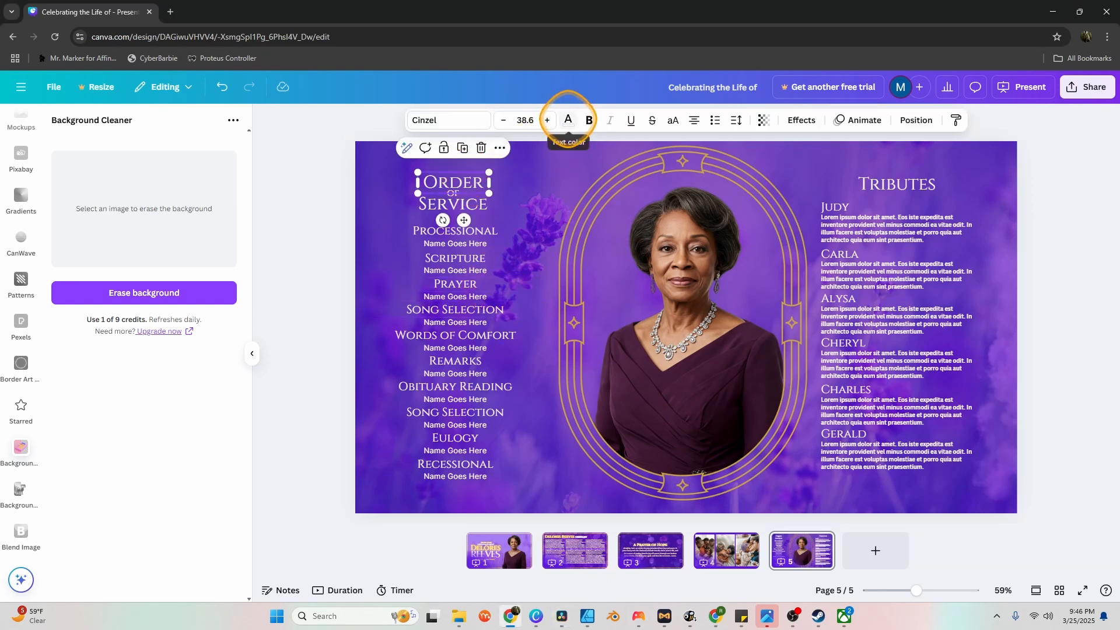
{"action": "left_click", "coordinate": [567, 119]}
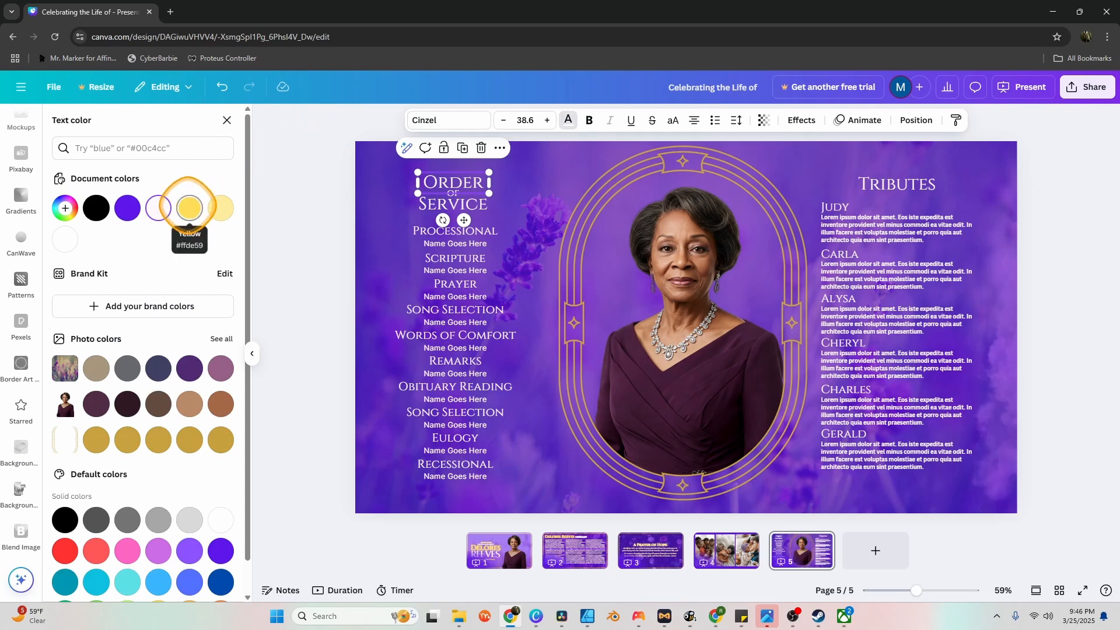
{"action": "left_click", "coordinate": [189, 207]}
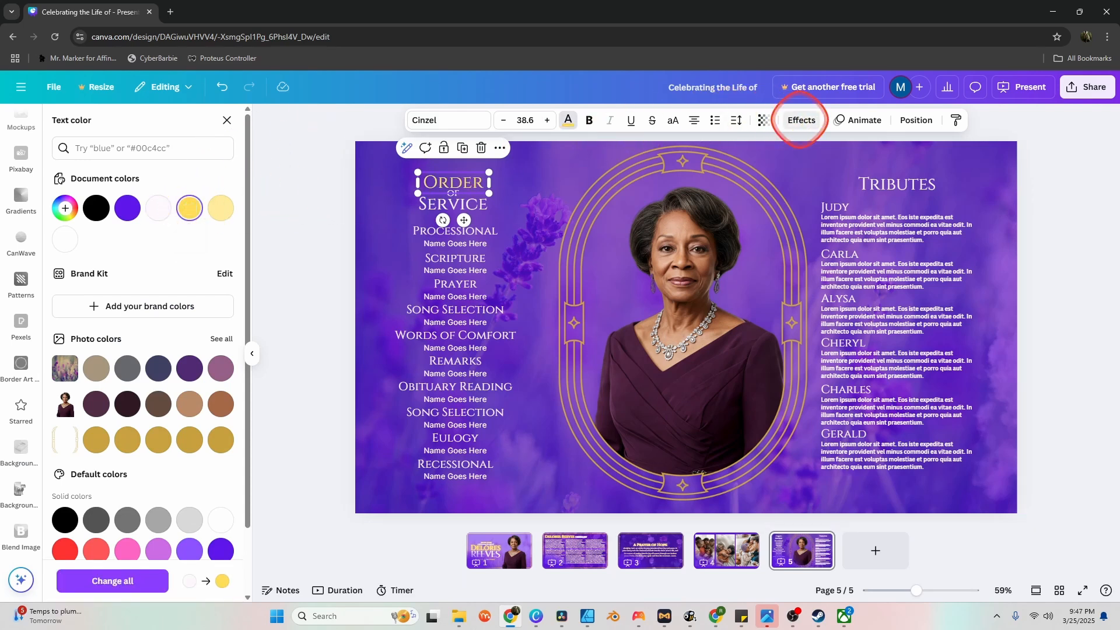
Give the heading a Neon glow effect and deselect it
{"action": "left_click", "coordinate": [801, 120]}
{"action": "left_click", "coordinate": [212, 345]}
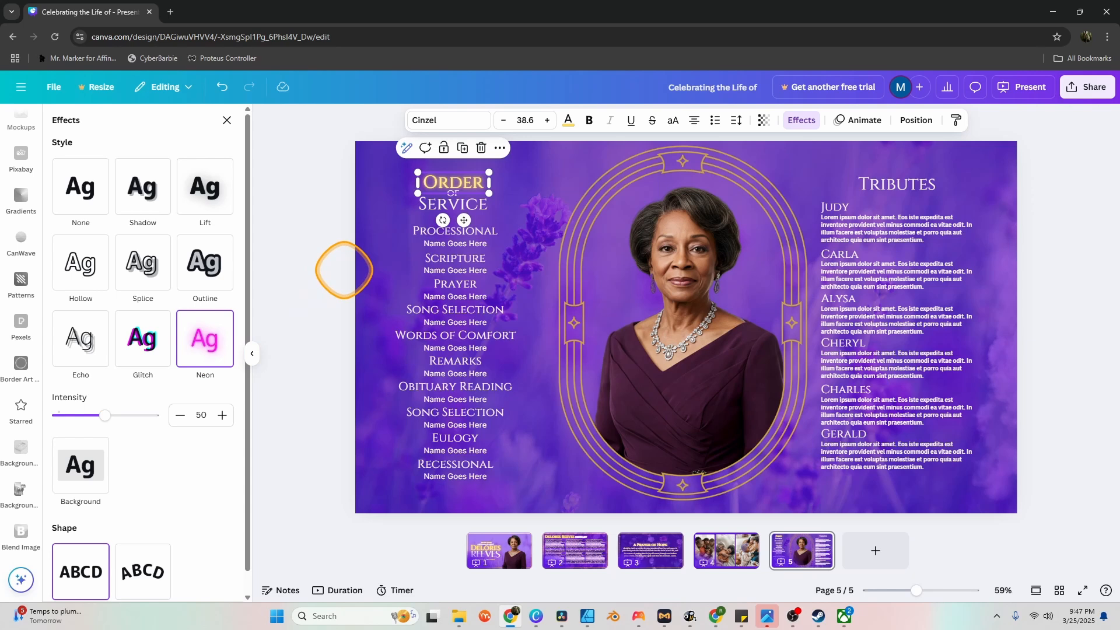
{"action": "left_click", "coordinate": [344, 270]}
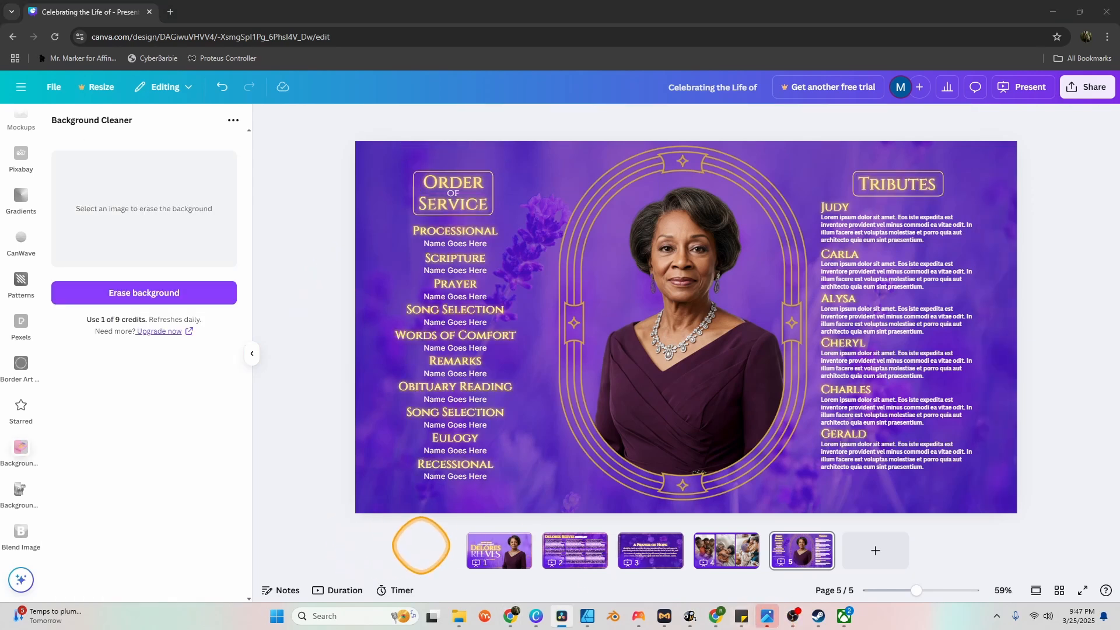
{"action": "left_click", "coordinate": [422, 544]}
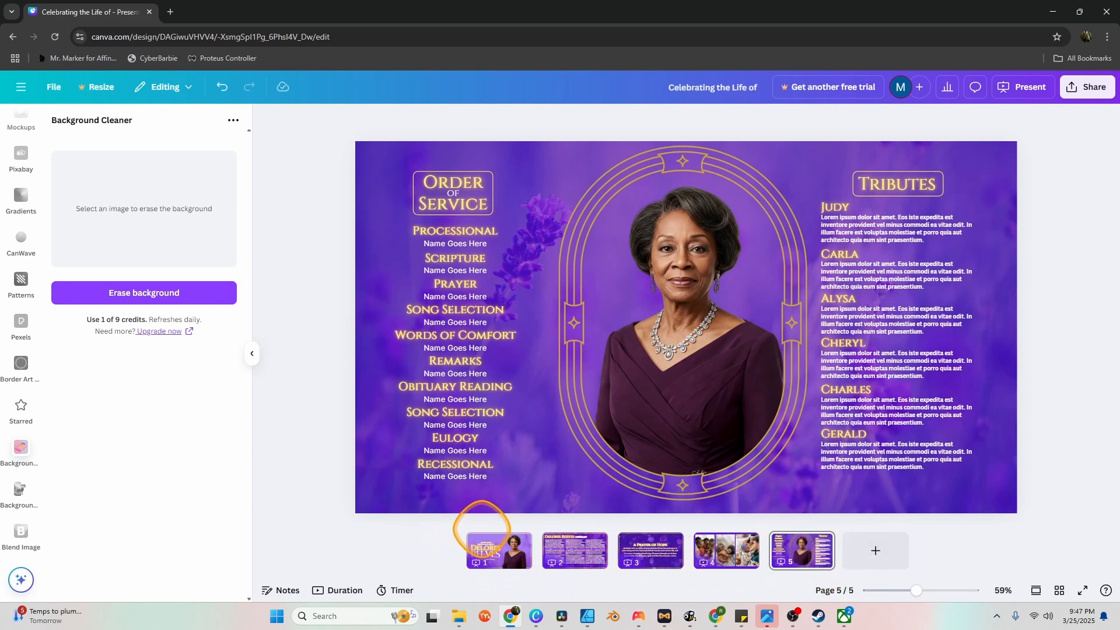
From the title page's options, add a Chop transition
{"action": "left_click", "coordinate": [494, 548]}
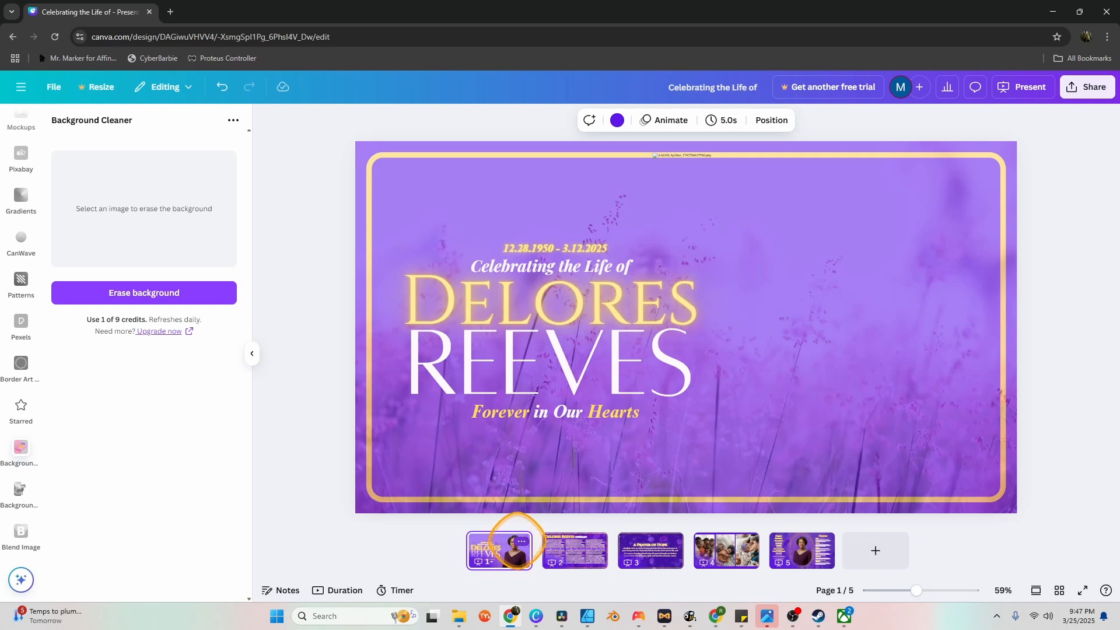
{"action": "left_click", "coordinate": [521, 542]}
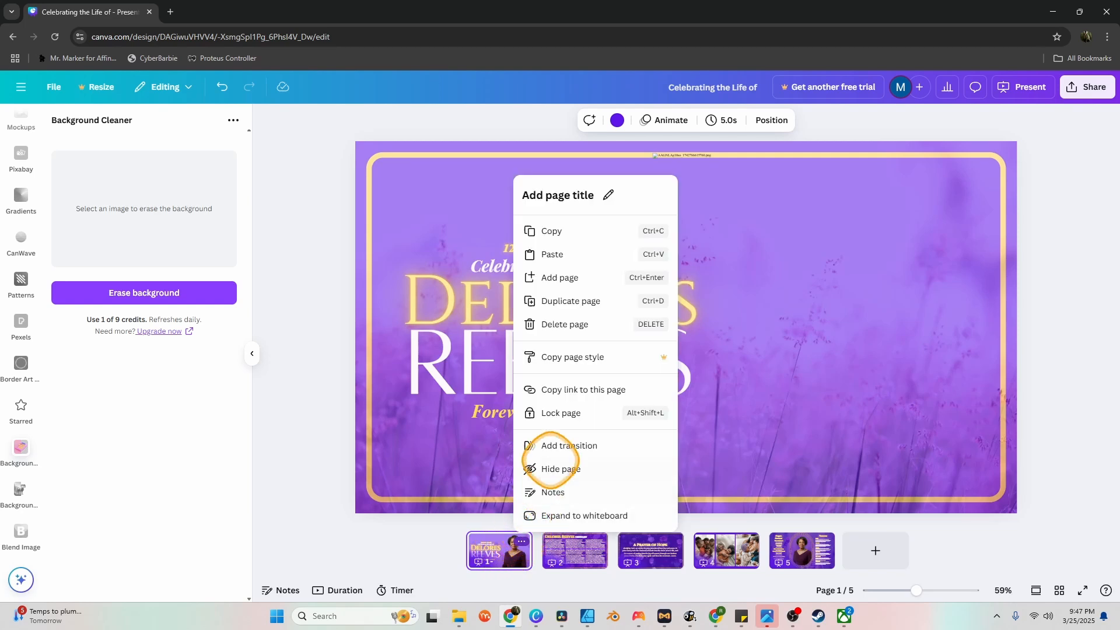
{"action": "left_click", "coordinate": [567, 445]}
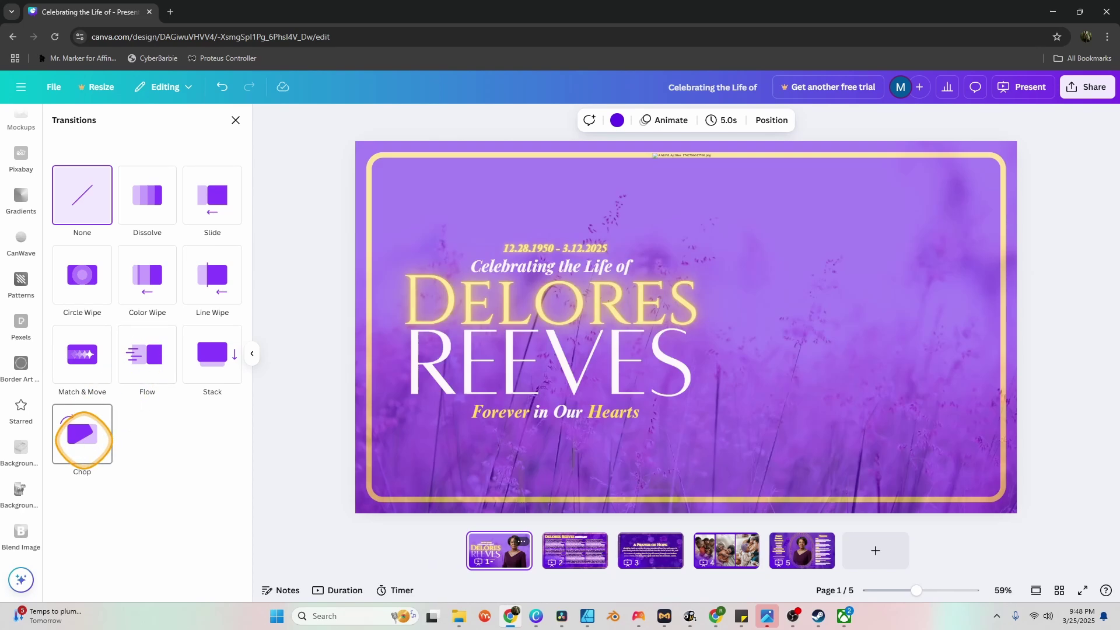
{"action": "left_click", "coordinate": [80, 437]}
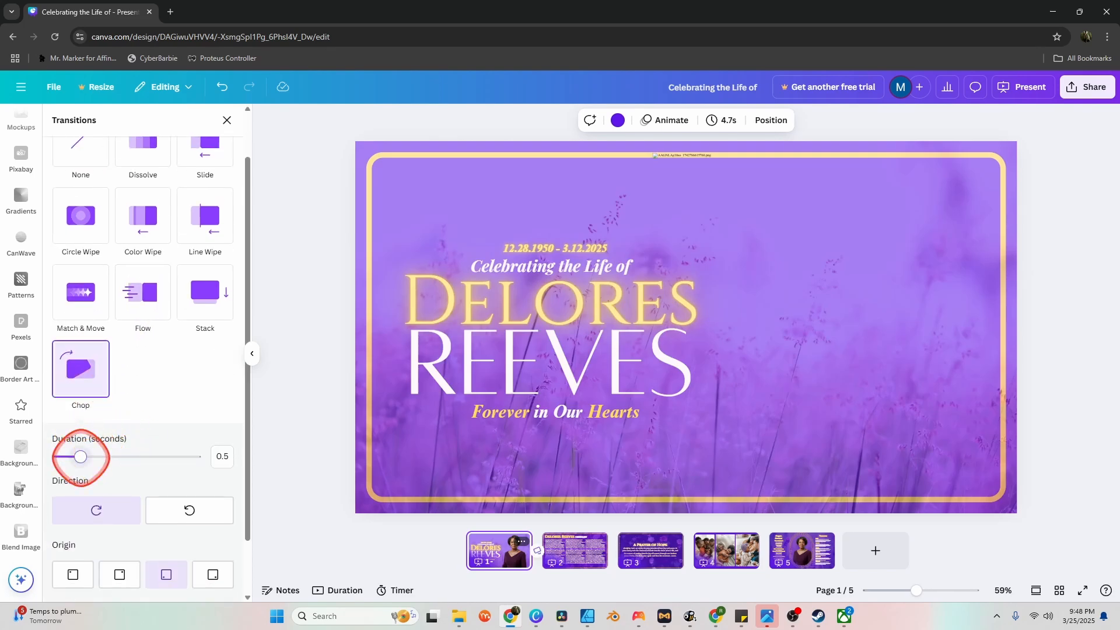
Keep the transition at 0.5 seconds and apply it between all pages
{"action": "left_click_drag", "start_coordinate": [79, 455], "coordinate": [109, 456]}
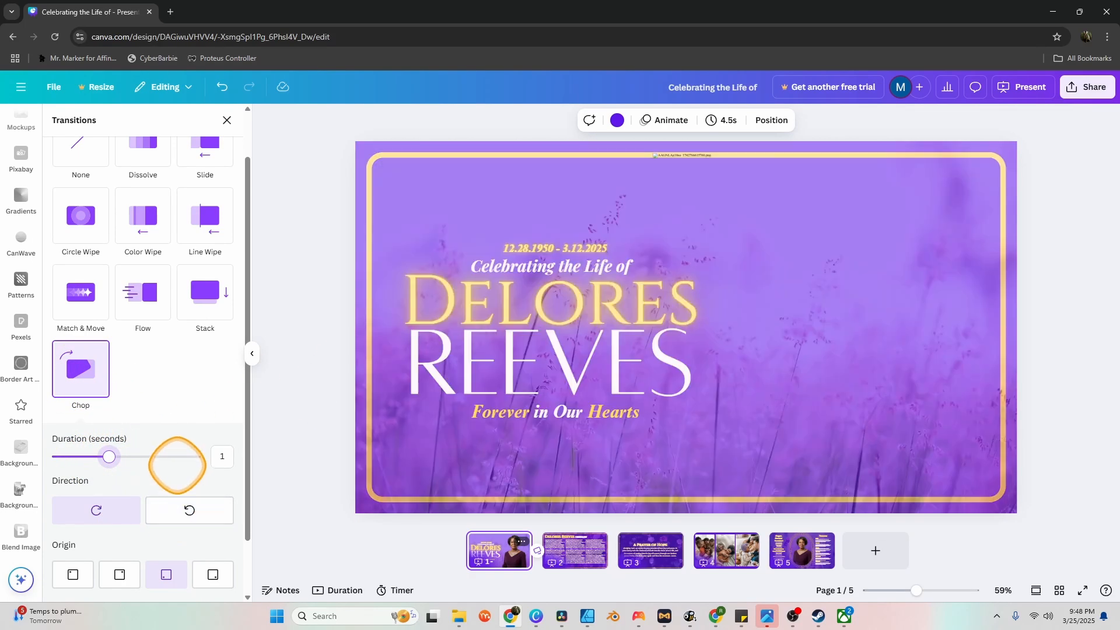
{"action": "scroll", "coordinate": [180, 468], "scroll_direction": "down", "scroll_amount": 2}
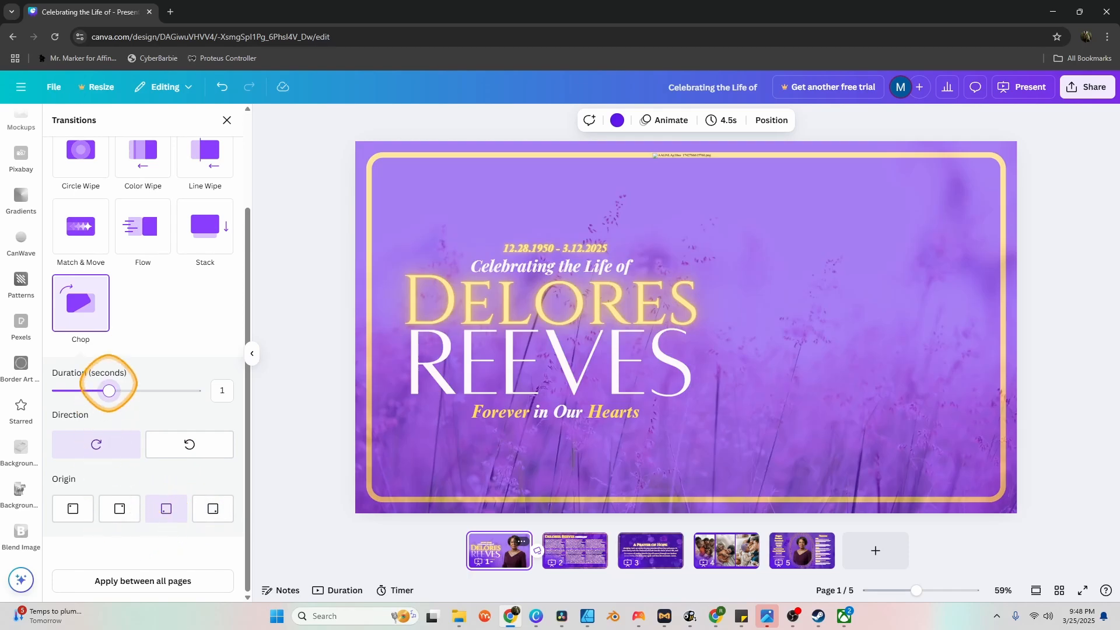
{"action": "left_click_drag", "start_coordinate": [109, 390], "coordinate": [80, 391]}
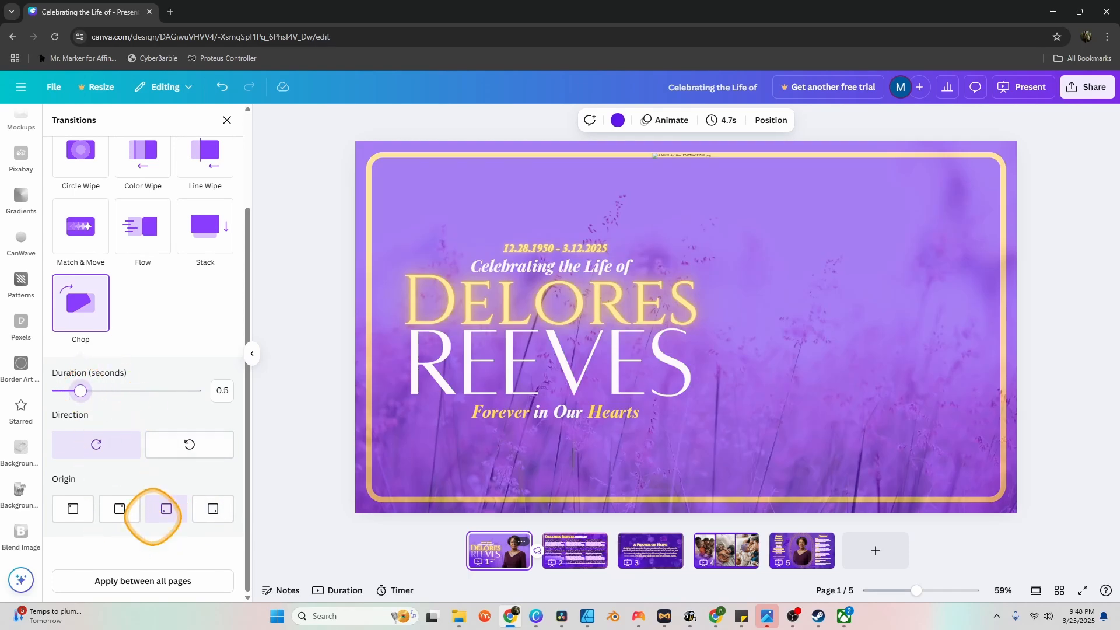
{"action": "left_click", "coordinate": [134, 580]}
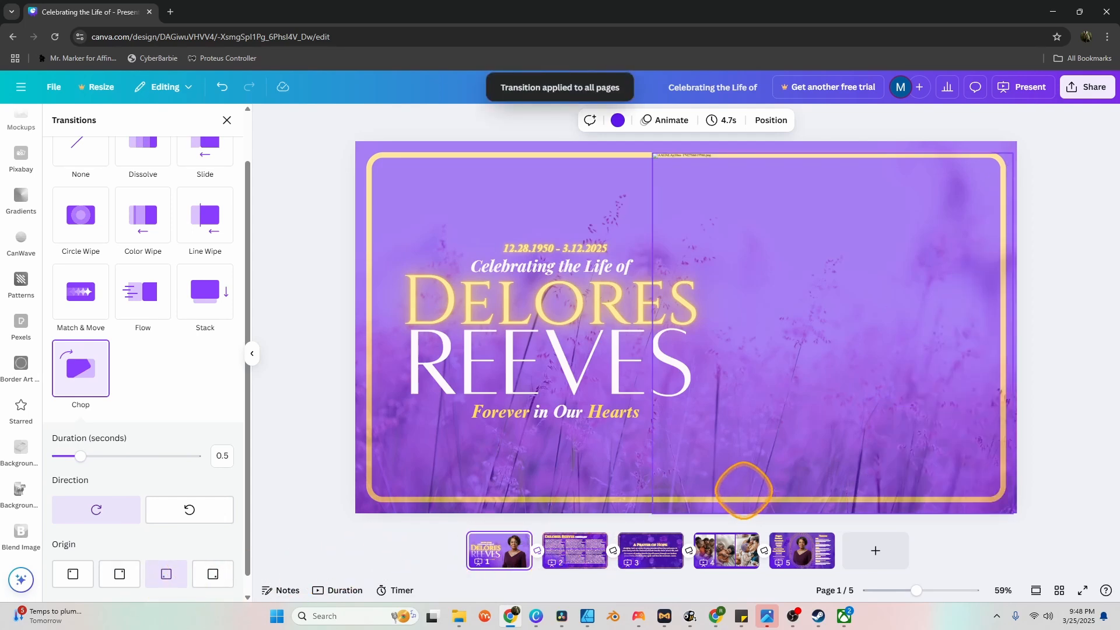
{"action": "left_click", "coordinate": [740, 488]}
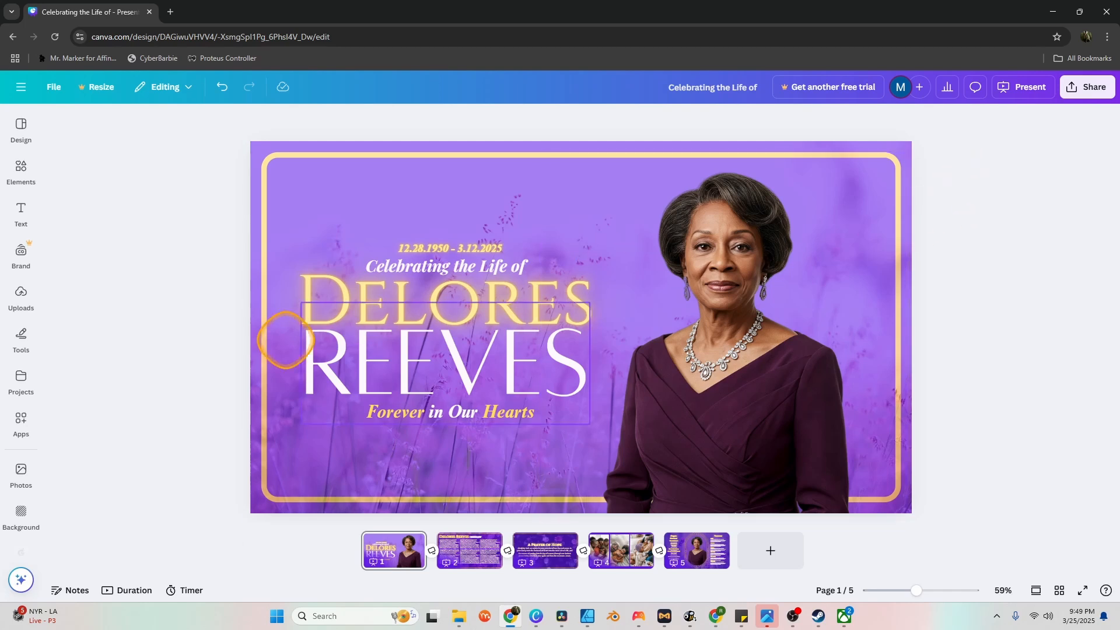
Show the timeline and lengthen the first page's timing so the slideshow runs 1:23
{"action": "left_click", "coordinate": [126, 591]}
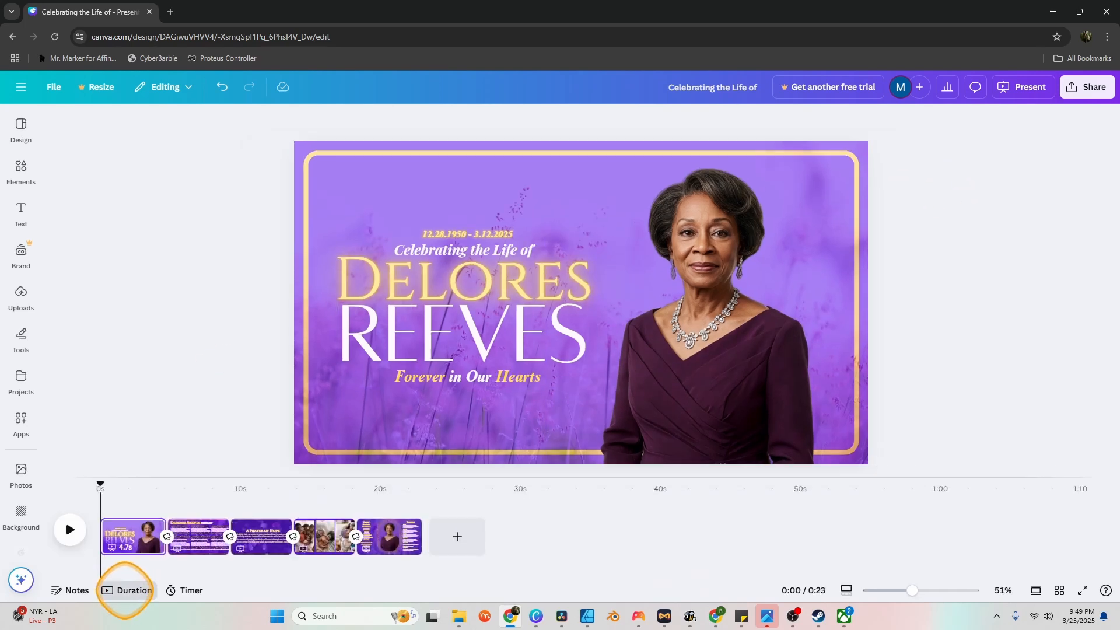
{"action": "left_click", "coordinate": [135, 535]}
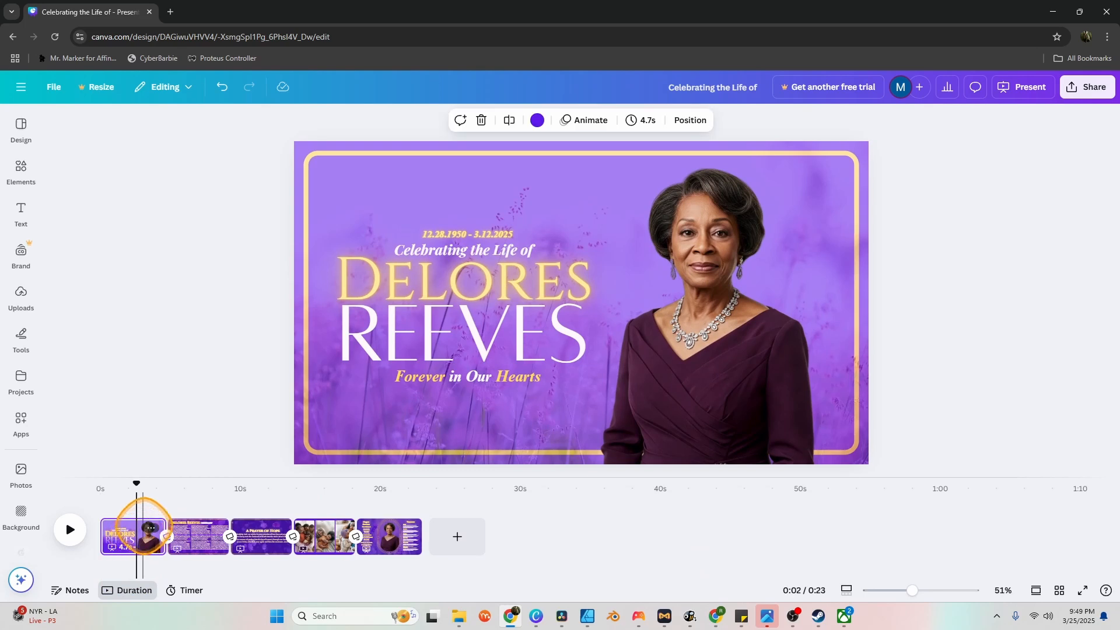
{"action": "left_click", "coordinate": [640, 119]}
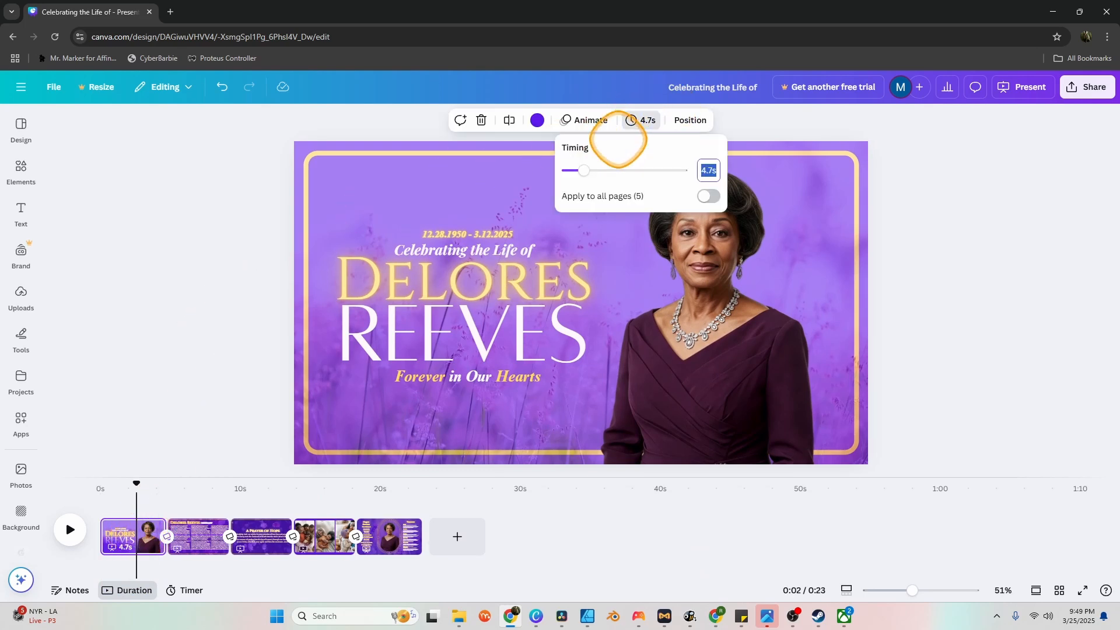
{"action": "left_click_drag", "start_coordinate": [583, 170], "coordinate": [586, 171]}
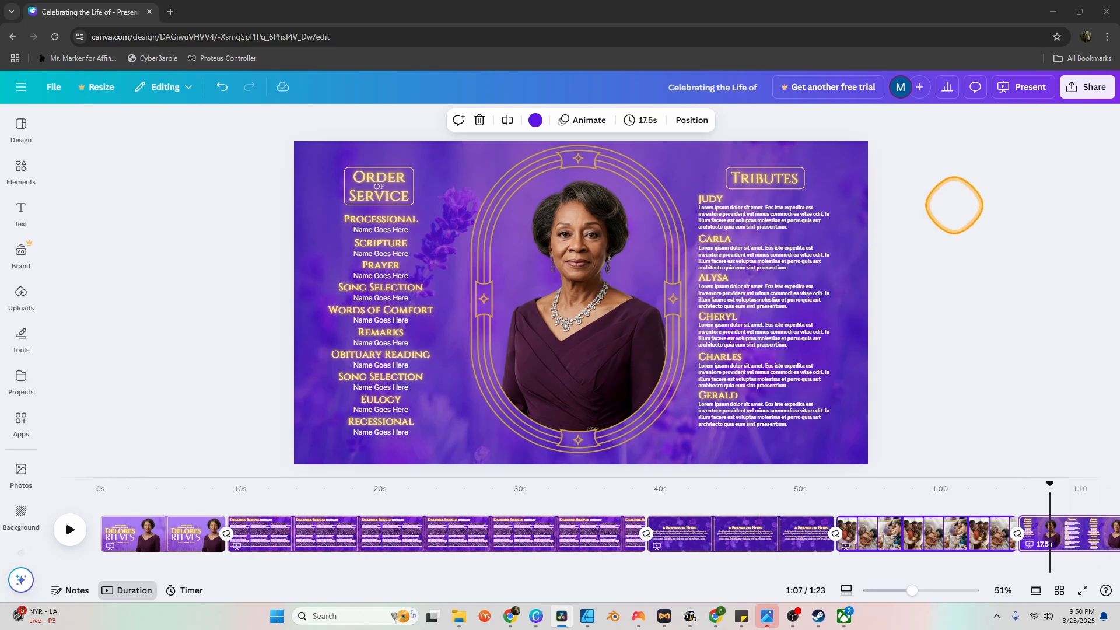
Choose Autoplay in the Present options for automatic playback
{"action": "left_click", "coordinate": [1016, 92]}
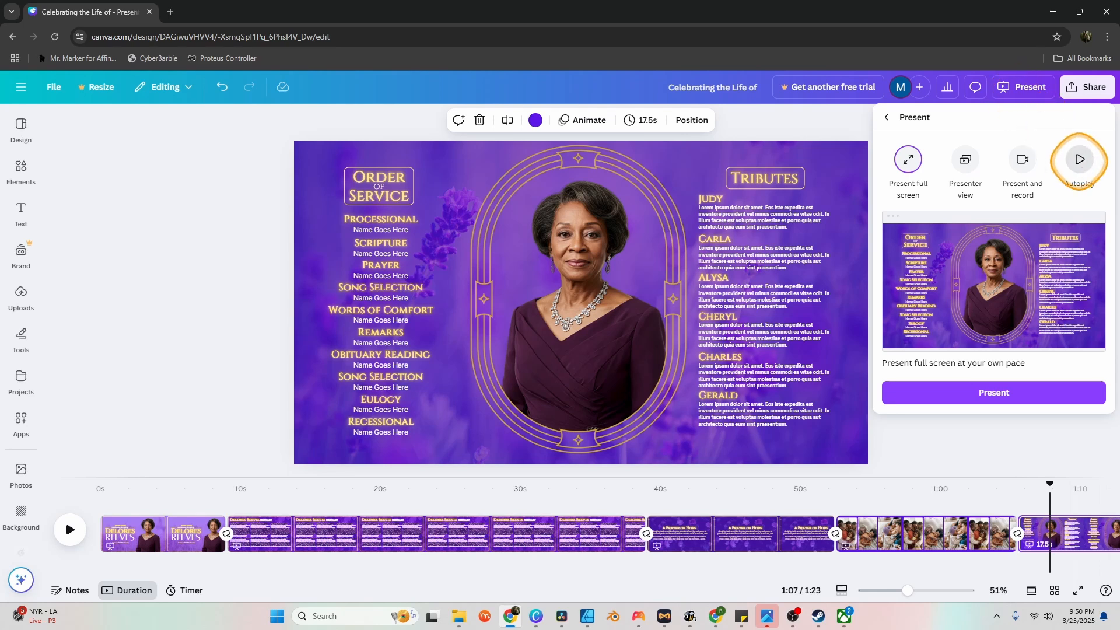
{"action": "left_click", "coordinate": [1080, 160]}
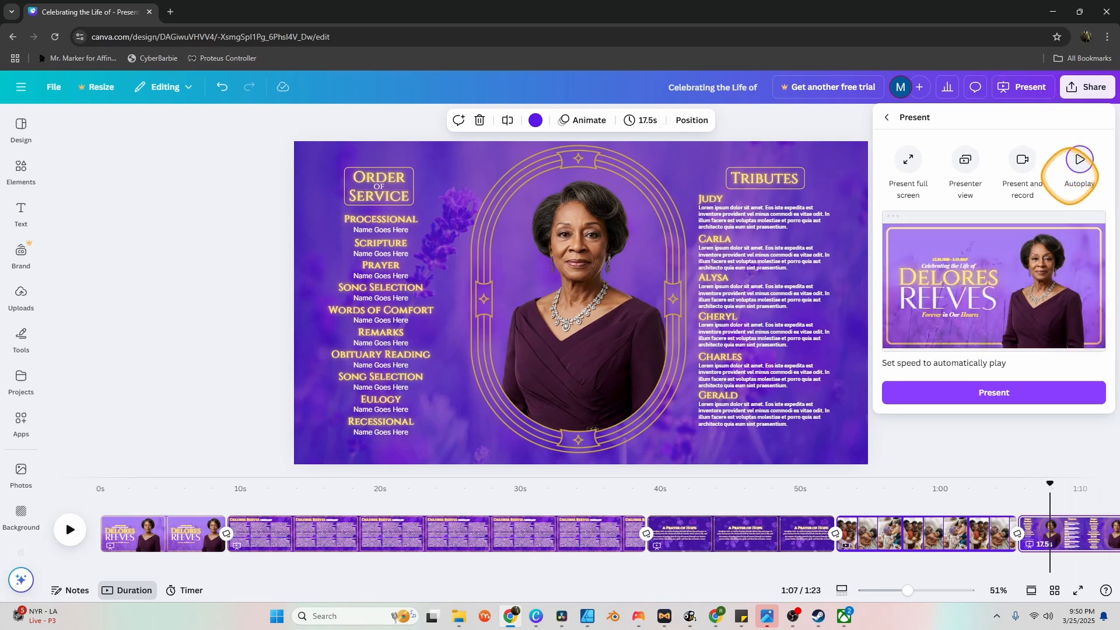